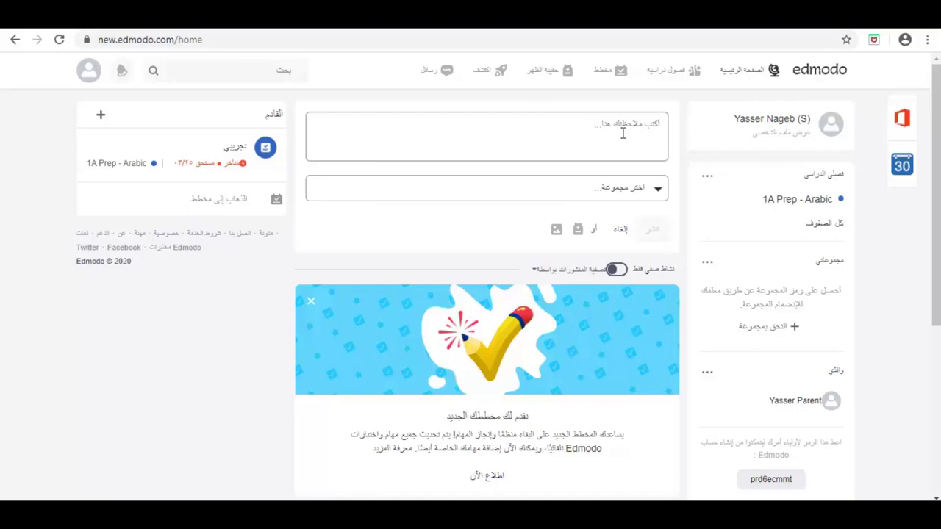
Examine the home page's post group choices, attachment options and the quiz post in the class feed.
click(638, 188)
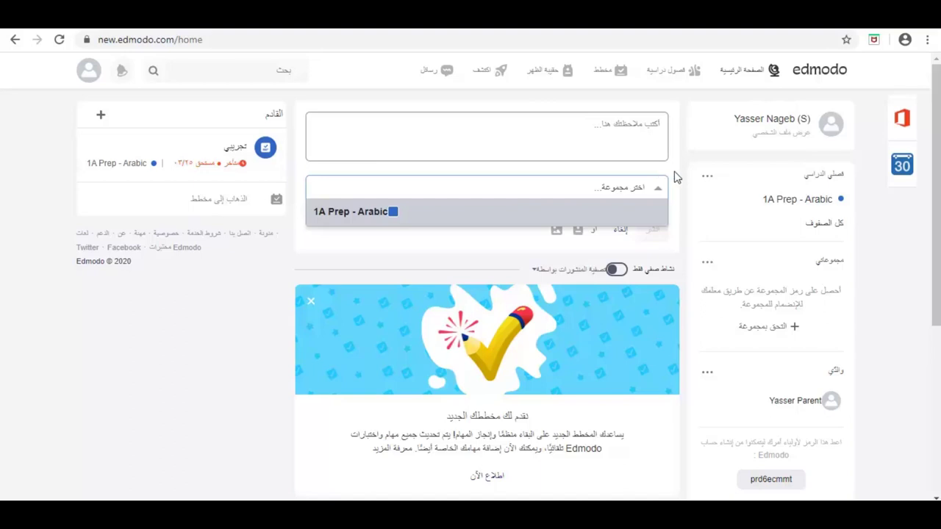
click(655, 188)
scroll(643, 253, down, 1)
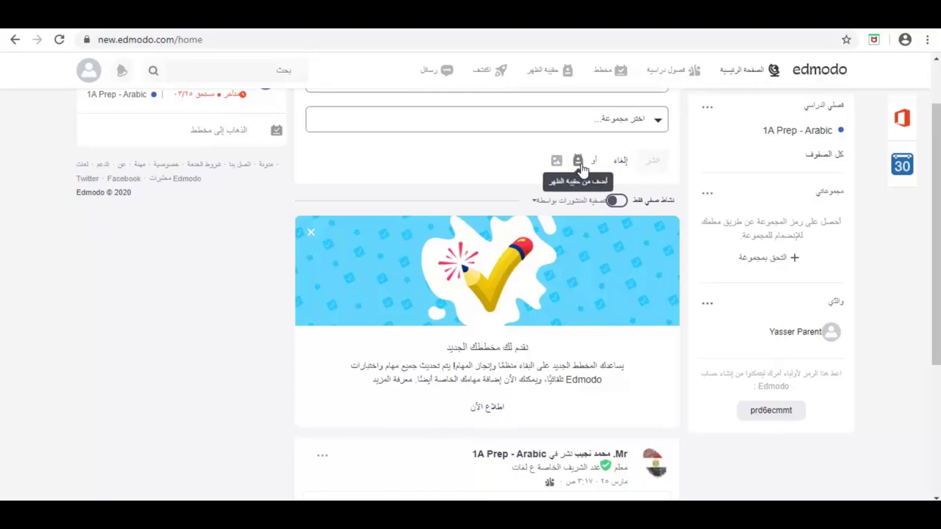
scroll(561, 292, down, 2)
scroll(573, 279, down, 2)
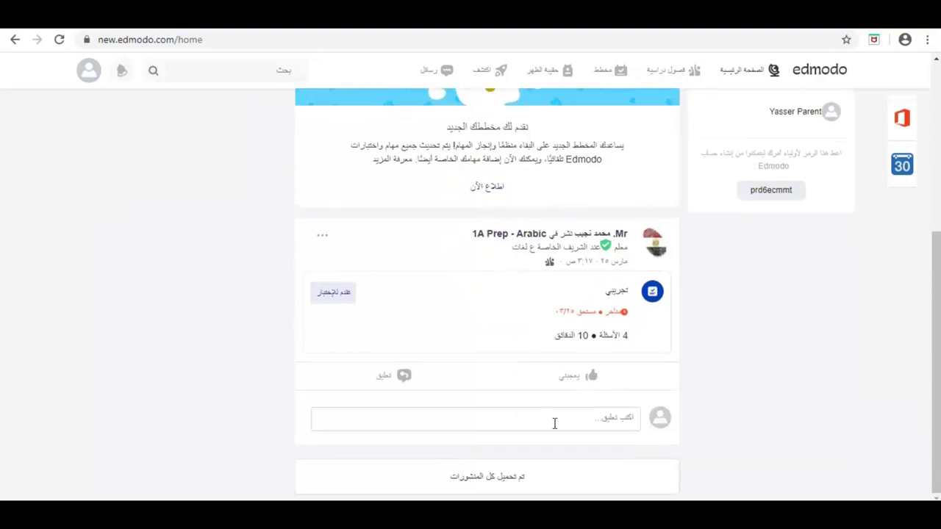
scroll(584, 253, up, 2)
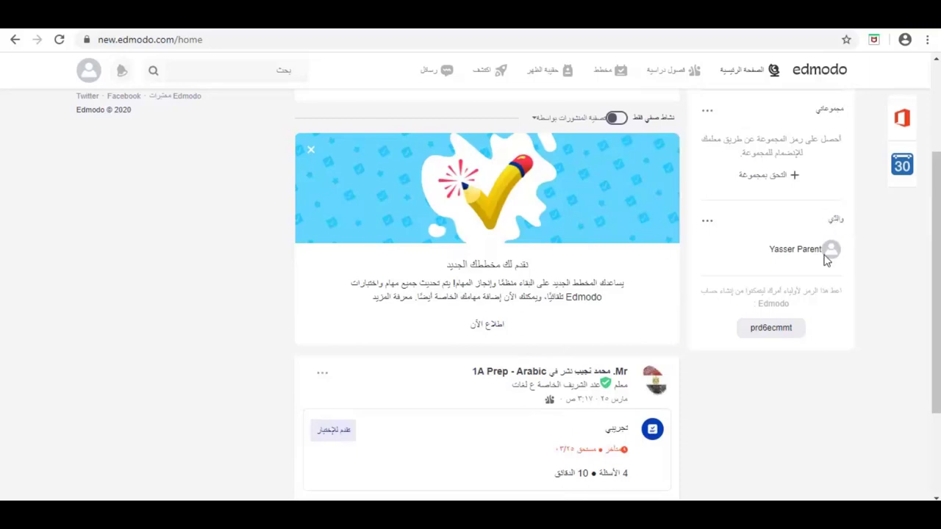
Open the parent invitation form, review its phone and e-mail fields, and close it without sending.
click(710, 227)
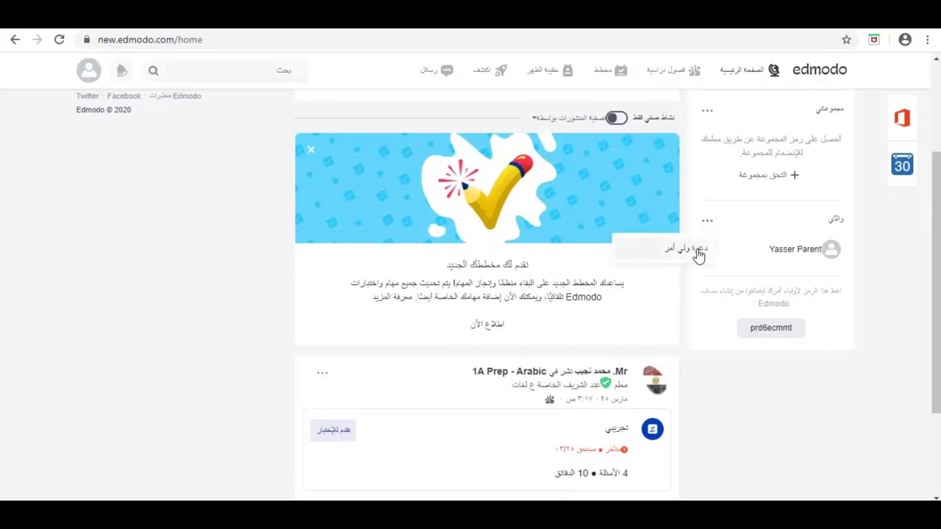
click(697, 250)
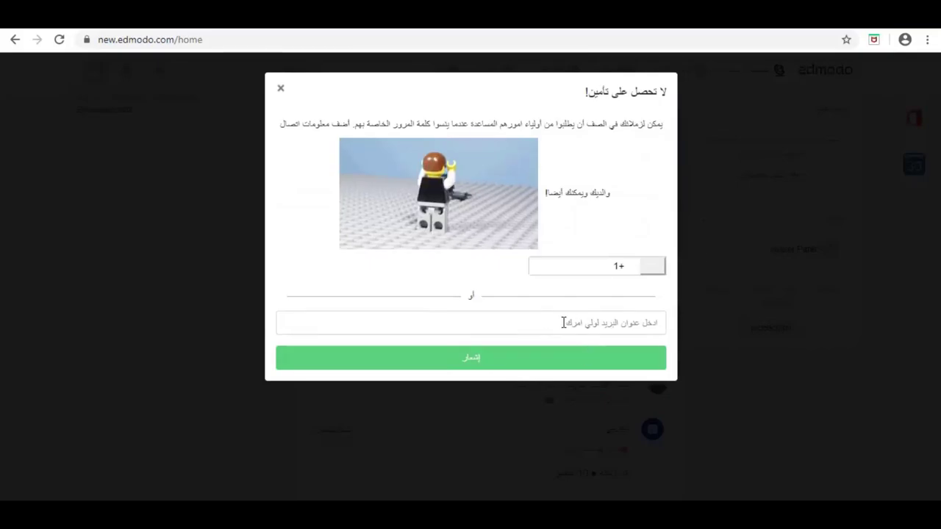
click(282, 90)
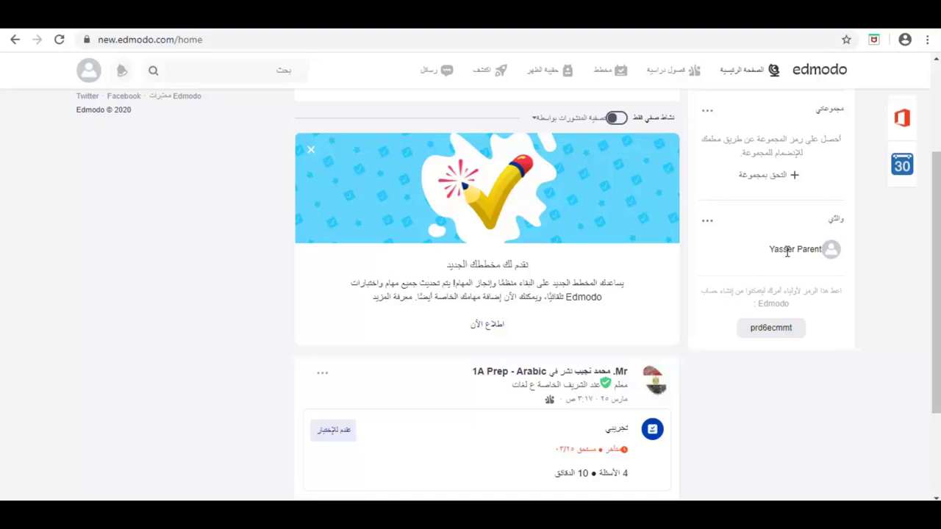
double_click(786, 252)
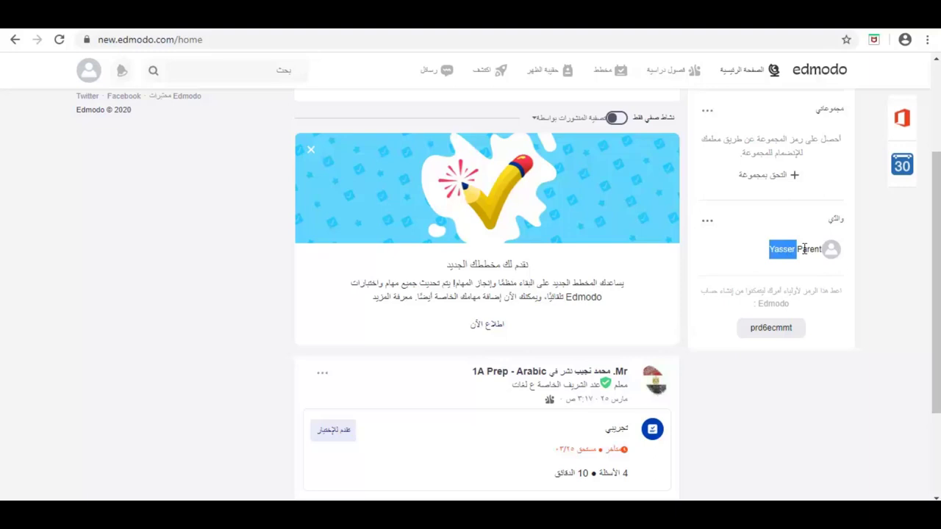
click(805, 249)
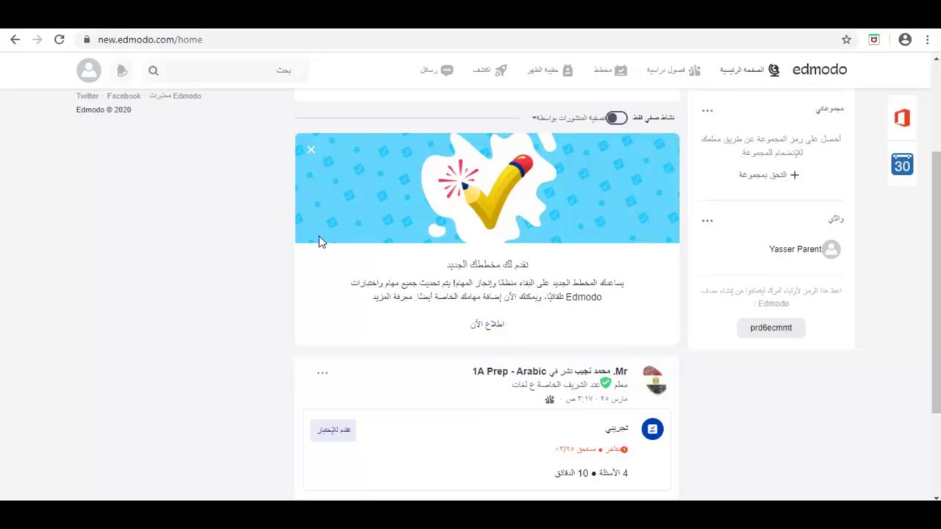
click(708, 225)
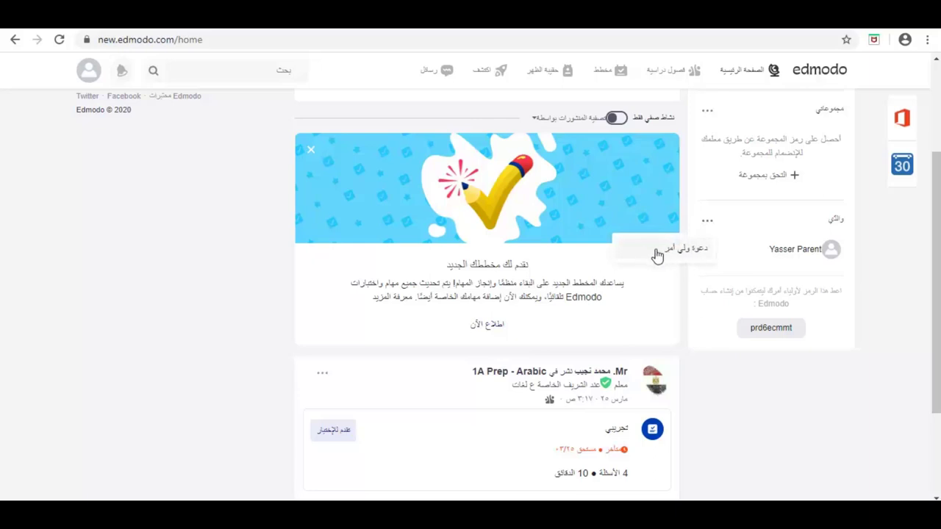
click(756, 229)
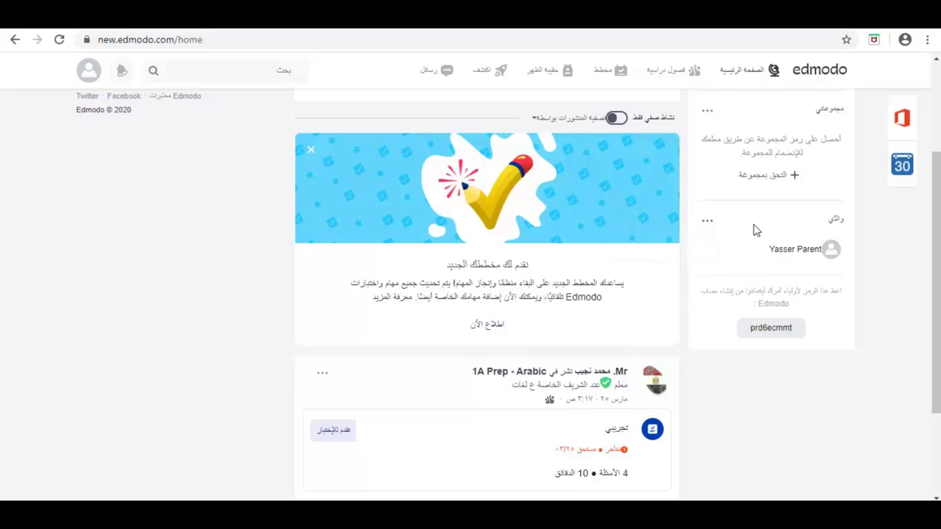
Copy the parent code shown in the parents section of the home page.
double_click(775, 330)
key(ctrl+c)
right_click(765, 330)
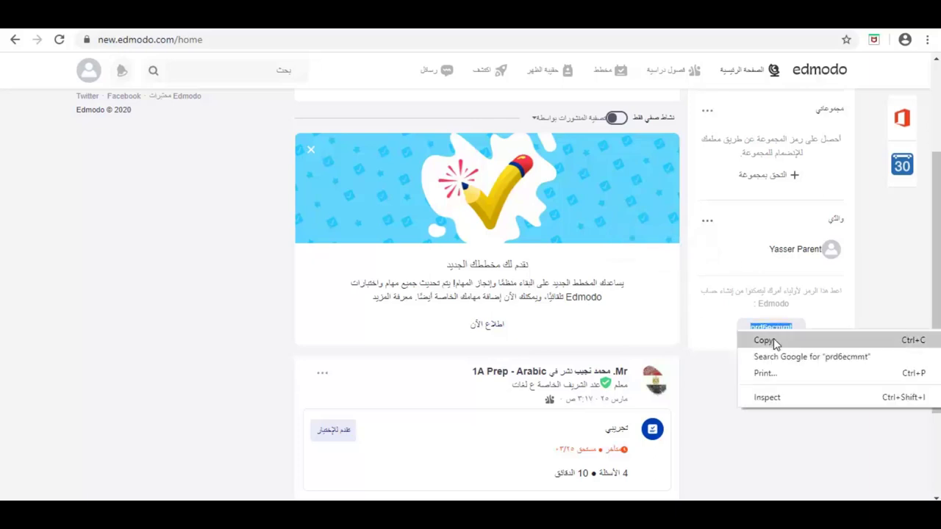
click(764, 341)
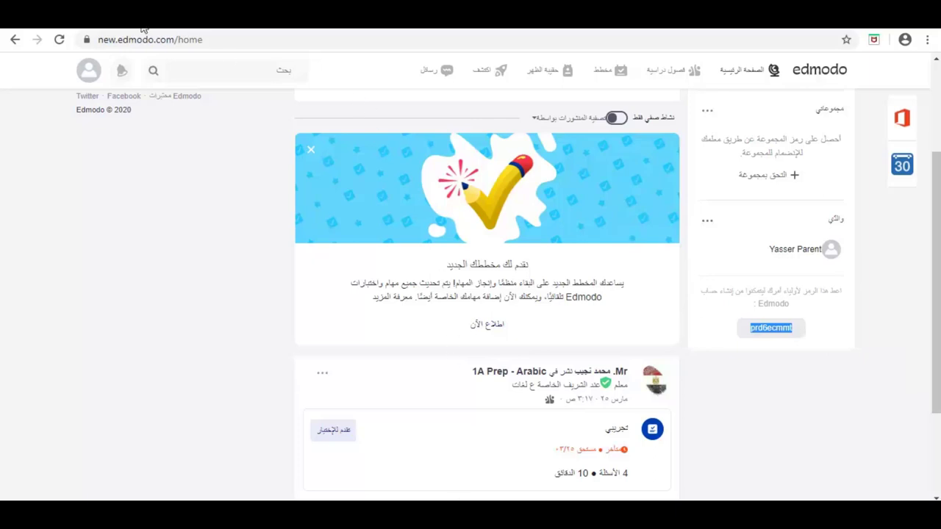
Switch to Yahoo Mail, compose a new message and paste the parent code into its body.
click(145, 31)
click(83, 142)
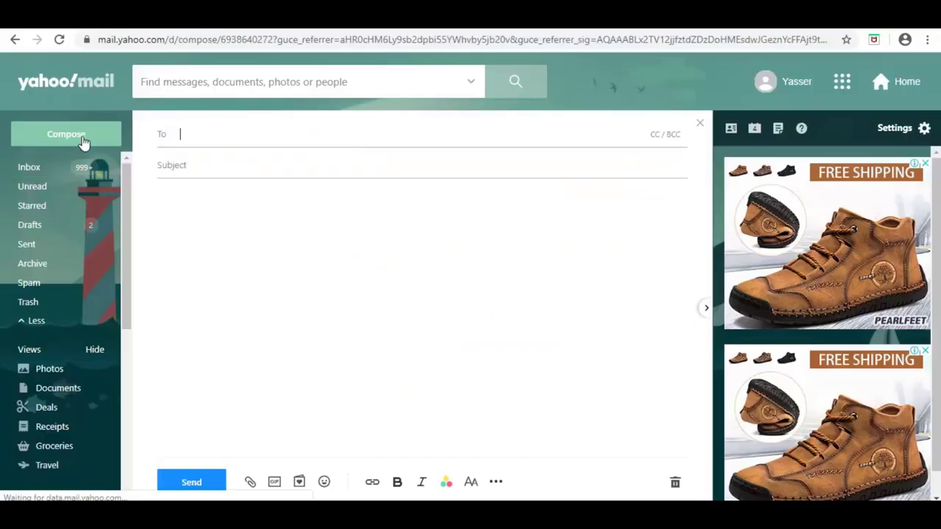
click(237, 220)
right_click(237, 219)
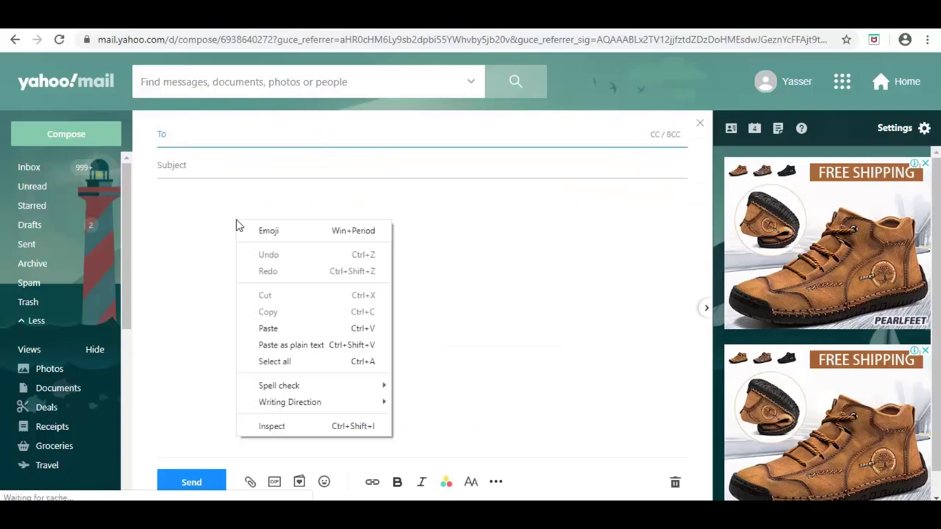
click(285, 329)
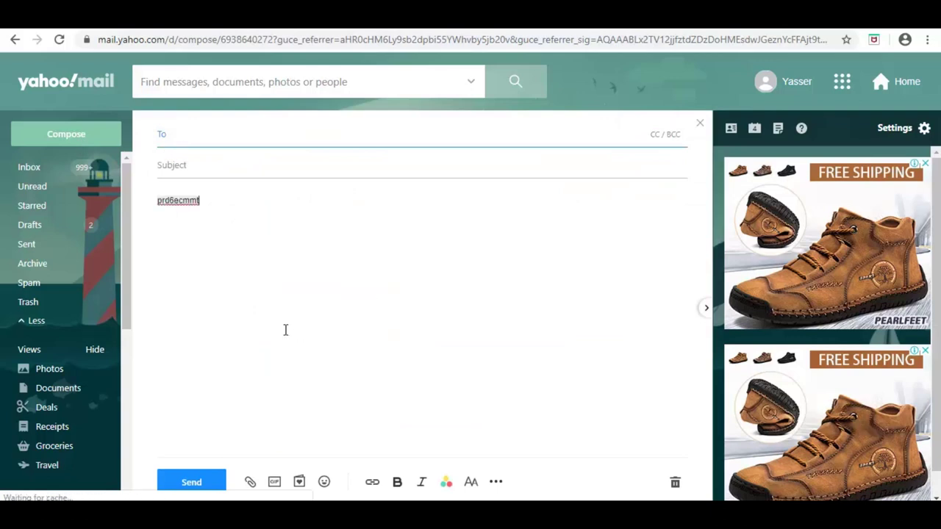
click(214, 165)
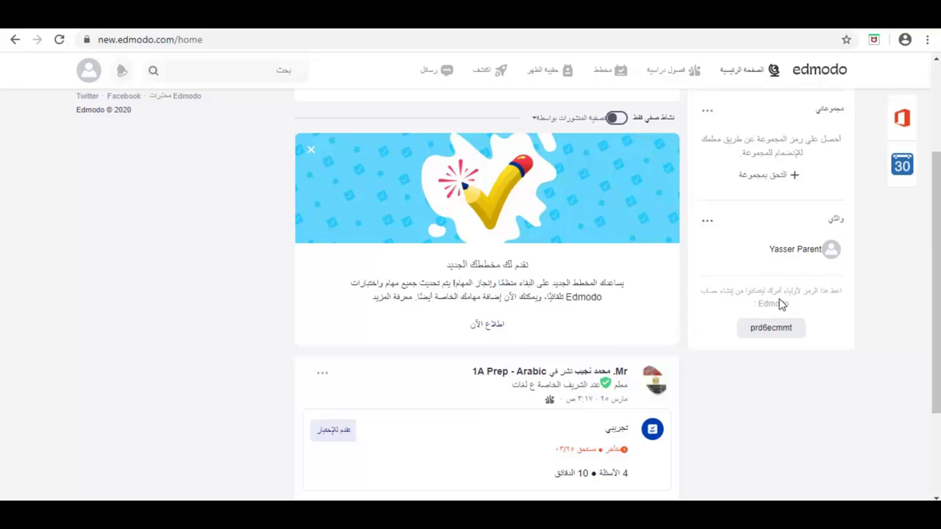
In Edmodo, review the classes page's form for joining a class by code and the class progress page.
mouse_move(694, 76)
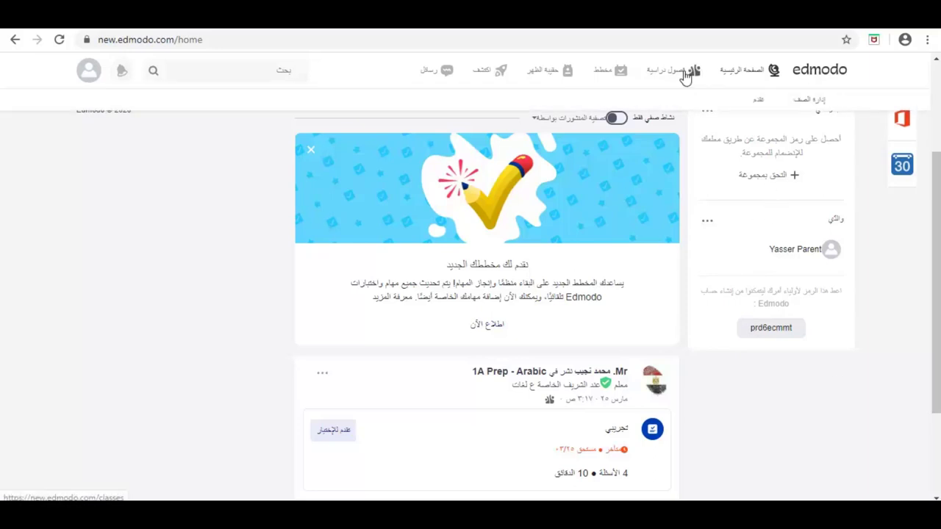
click(685, 77)
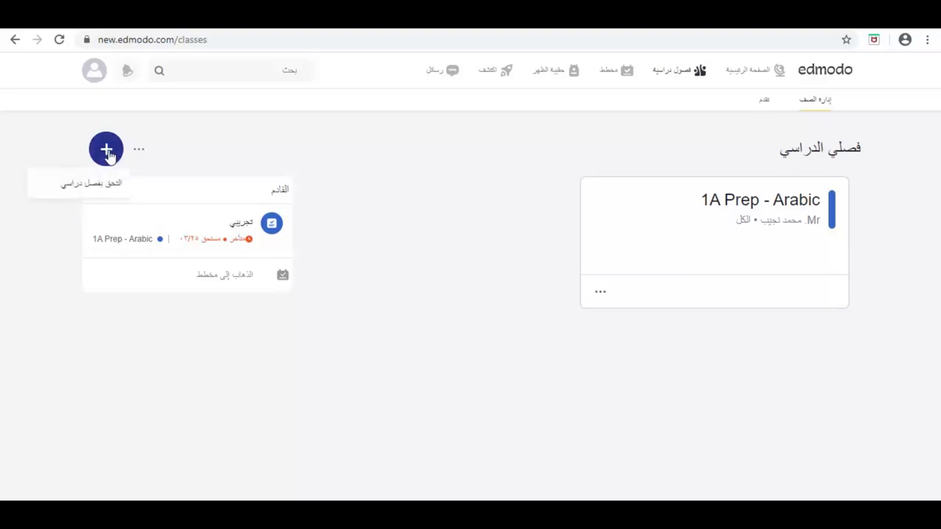
click(105, 187)
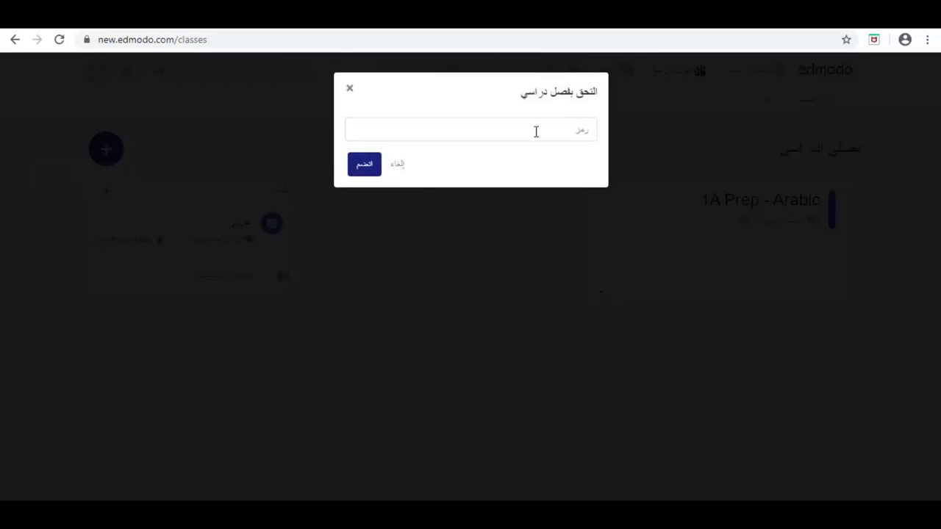
click(350, 90)
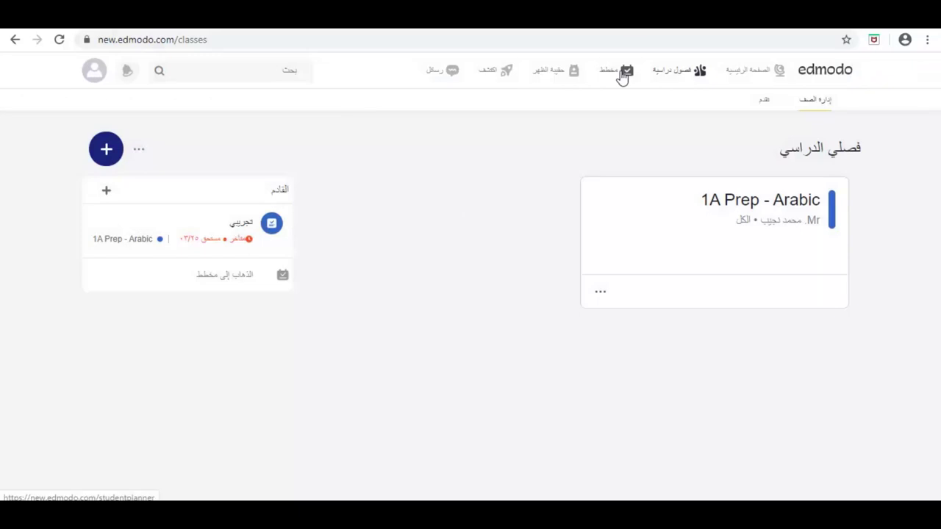
click(763, 103)
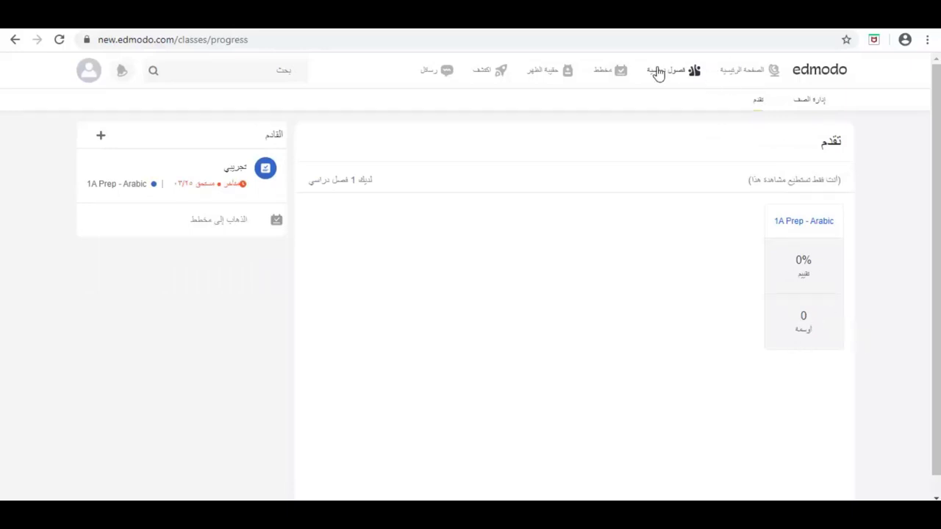
Open the student planner and go through its introduction slides to the end.
click(612, 75)
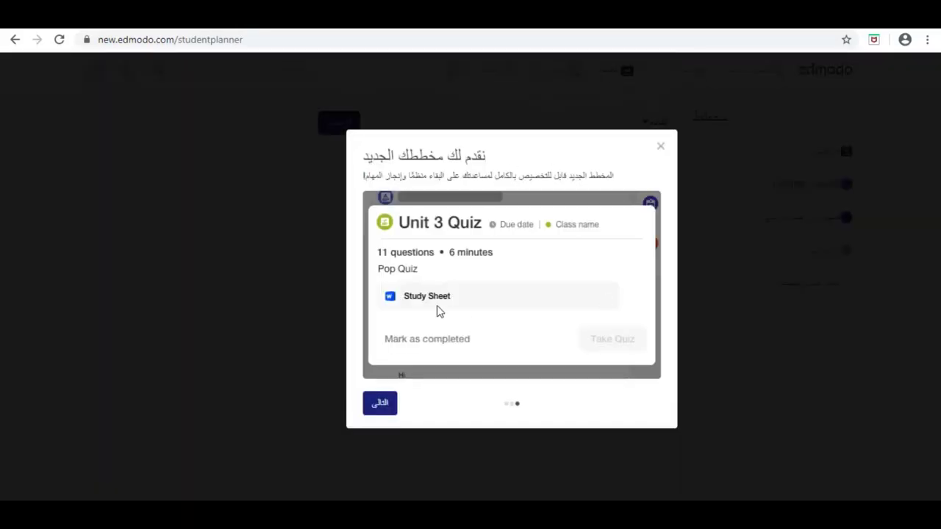
click(382, 408)
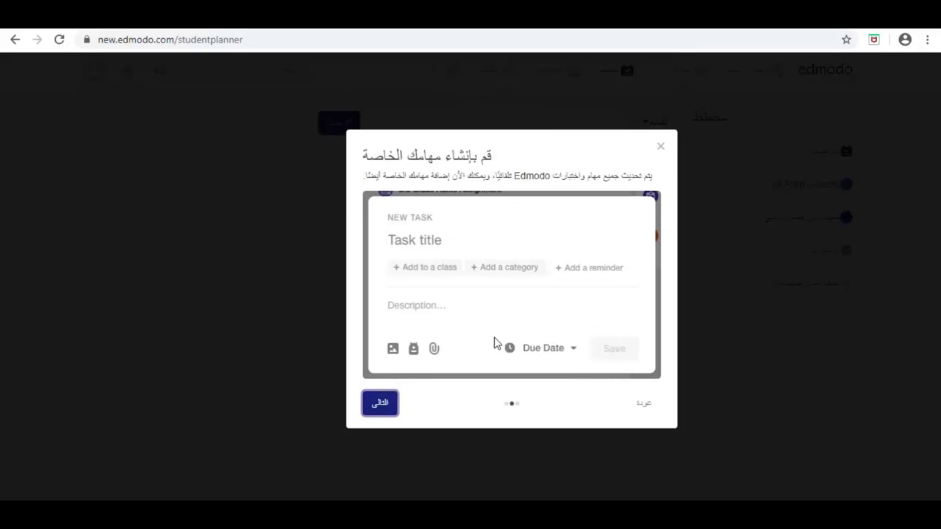
click(380, 403)
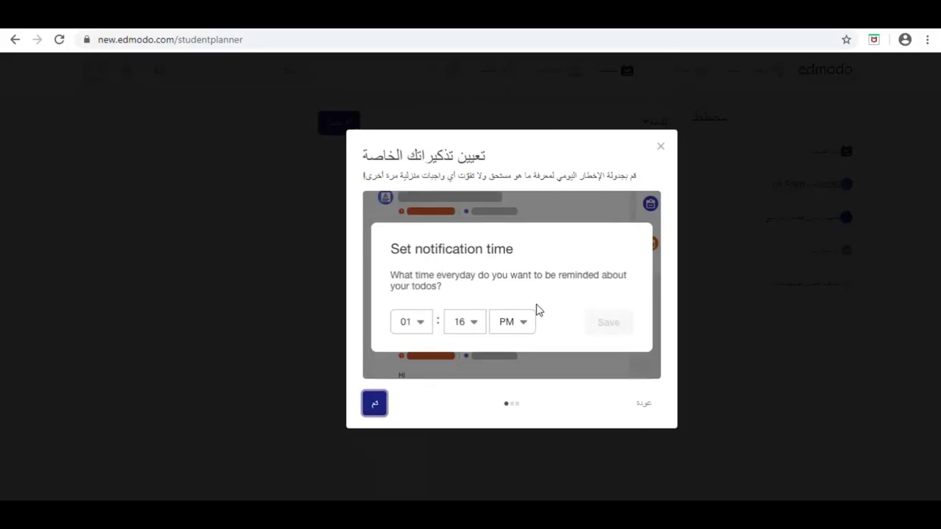
click(375, 406)
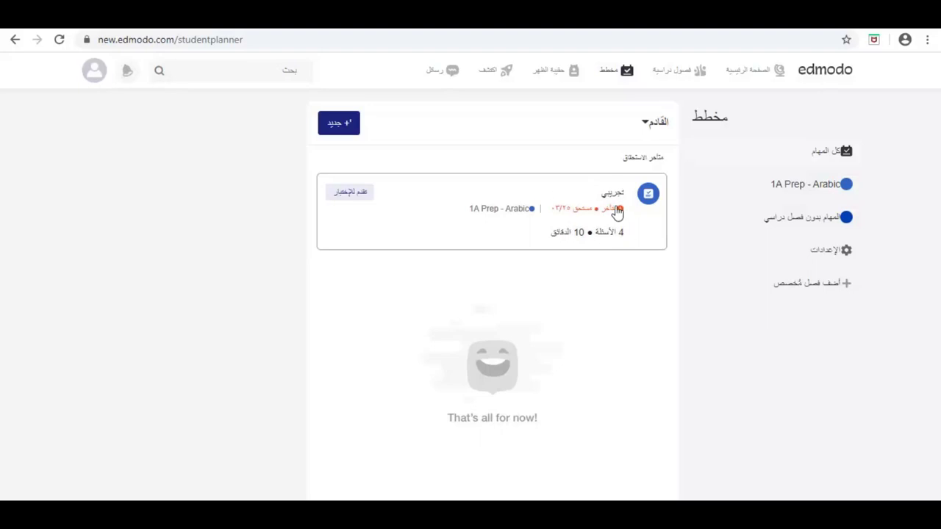
Open the overdue تجريبي quiz from the planner and review its question, point and time details.
click(360, 197)
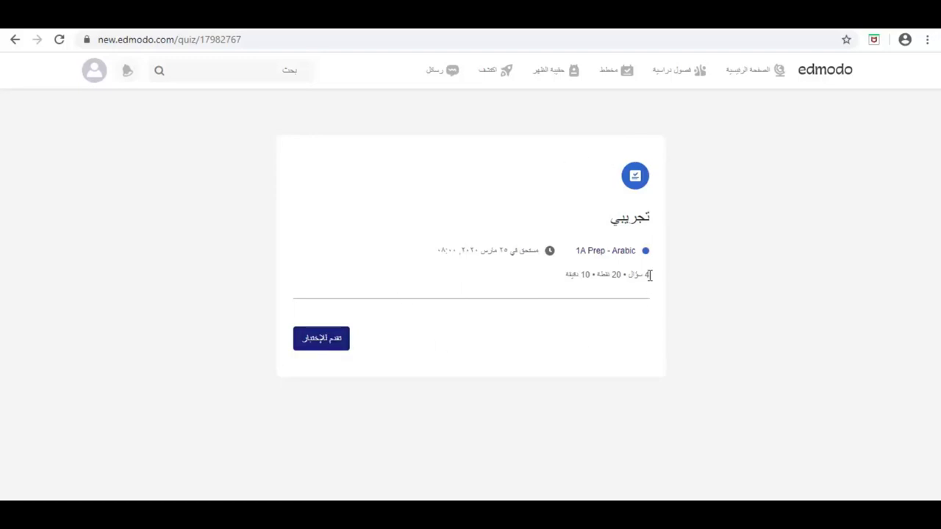
drag(649, 275, 555, 280)
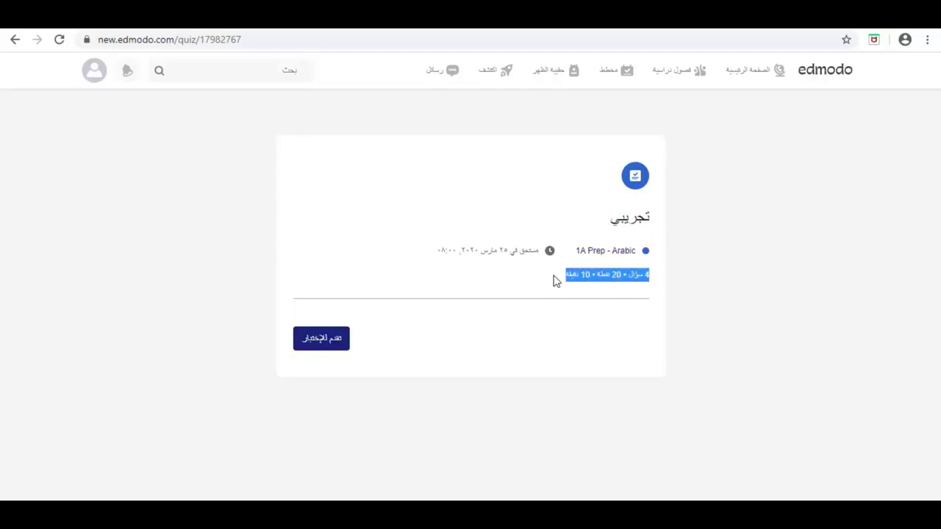
click(551, 282)
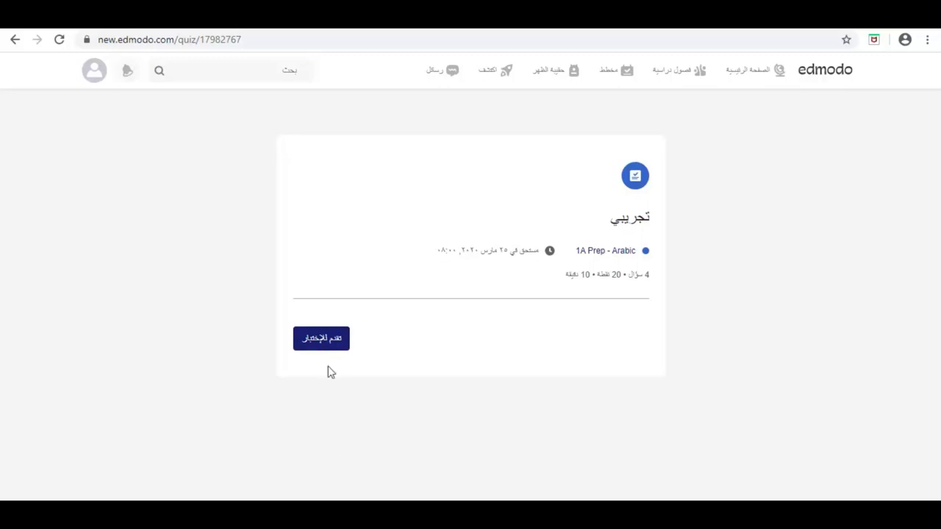
Start the تجريبي quiz, answer question 1 with option A (عقبة بن نافع) and advance to question 2.
click(329, 344)
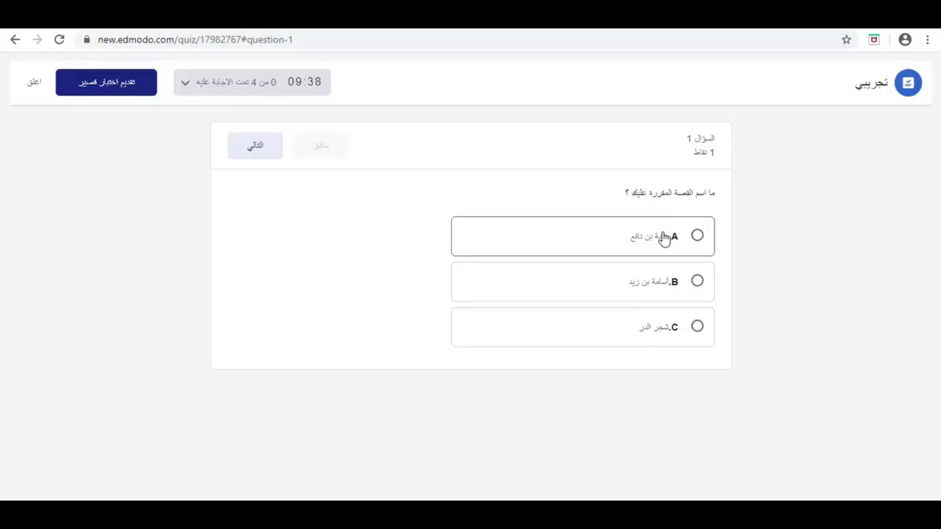
click(663, 237)
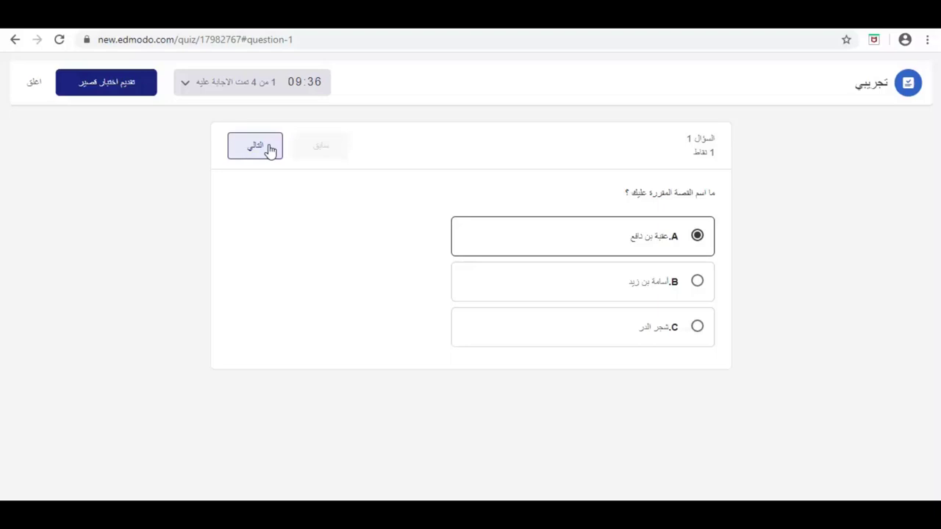
click(270, 150)
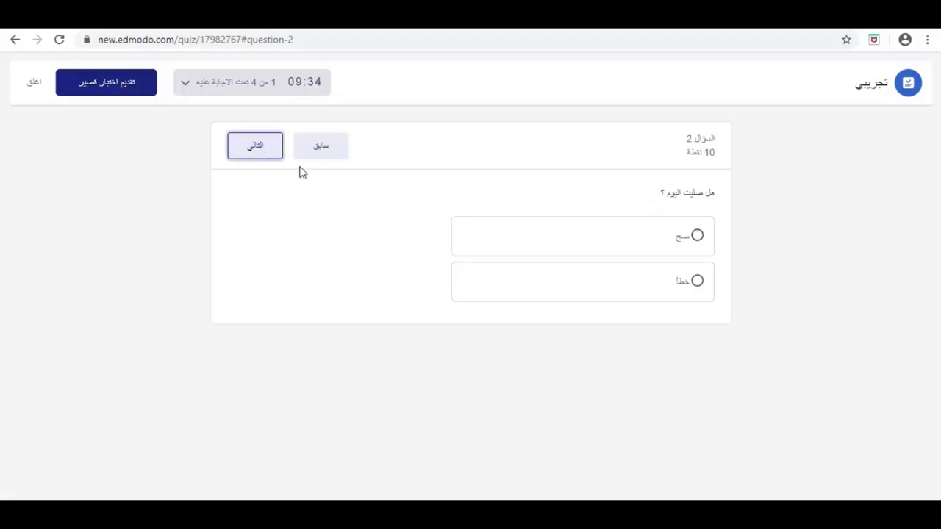
Look through quiz questions 2 to 4 without answering and display the list of answered questions.
click(255, 146)
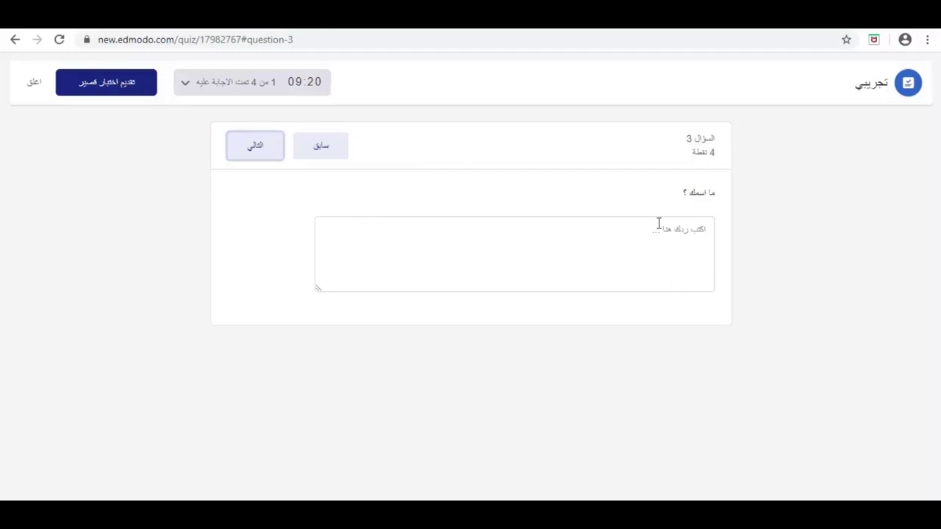
click(249, 148)
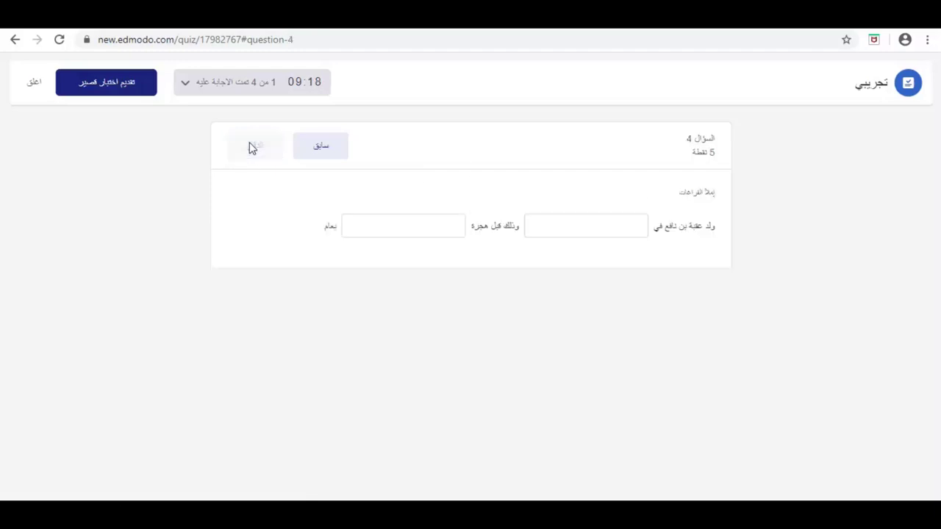
click(217, 84)
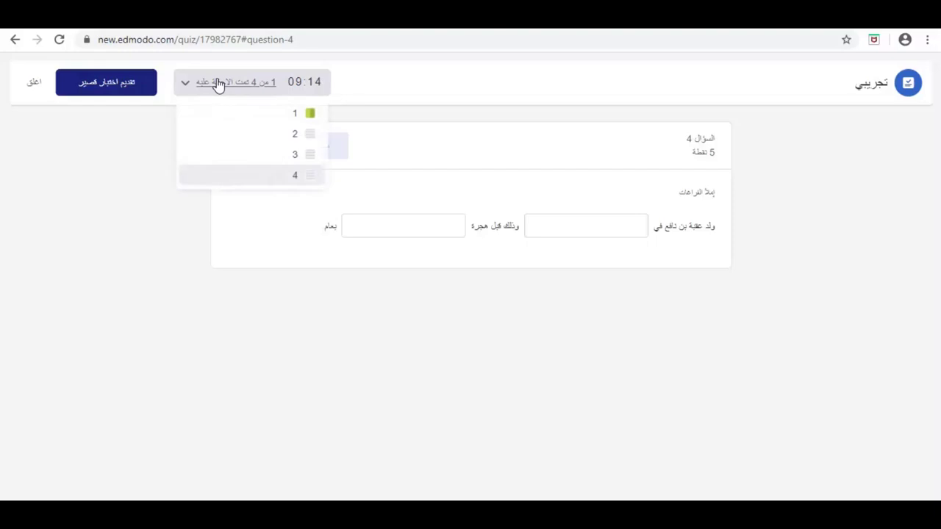
Return to question 2 of the quiz, try both options, settle on صح and advance to question 3.
click(279, 144)
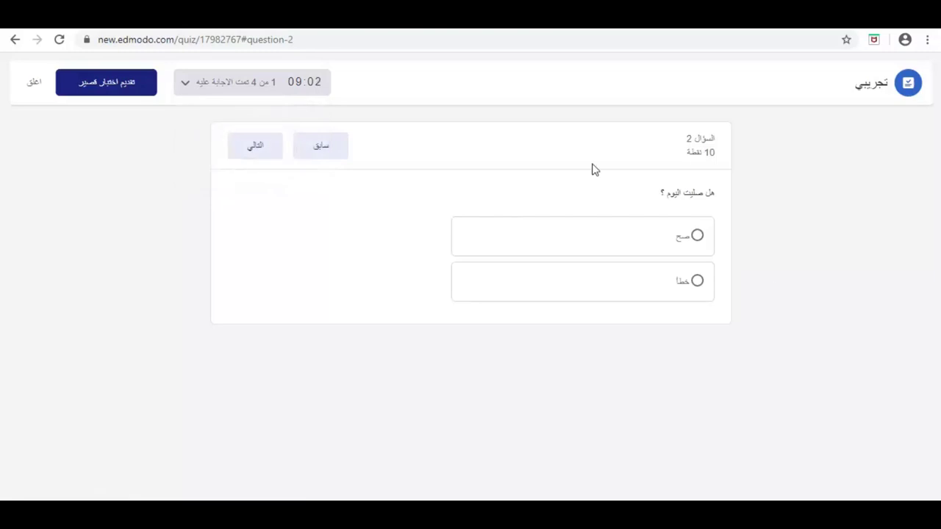
click(656, 244)
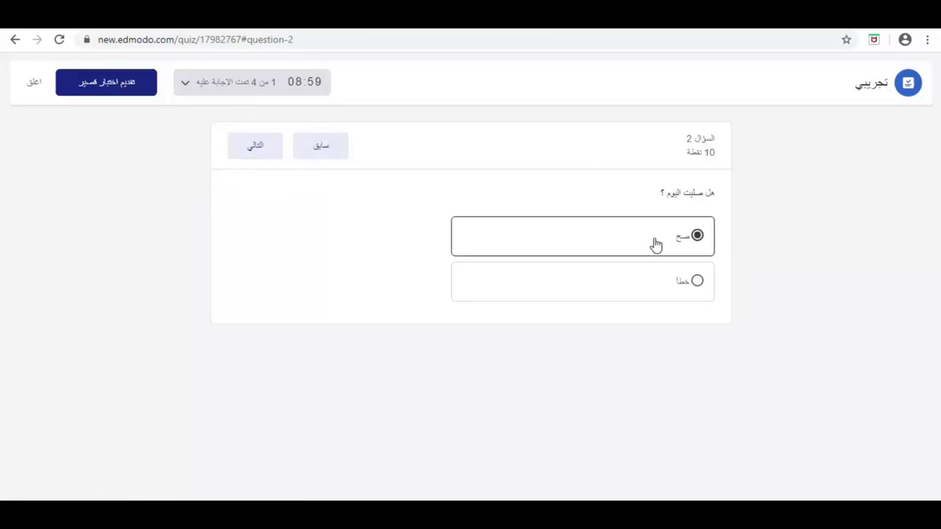
click(187, 94)
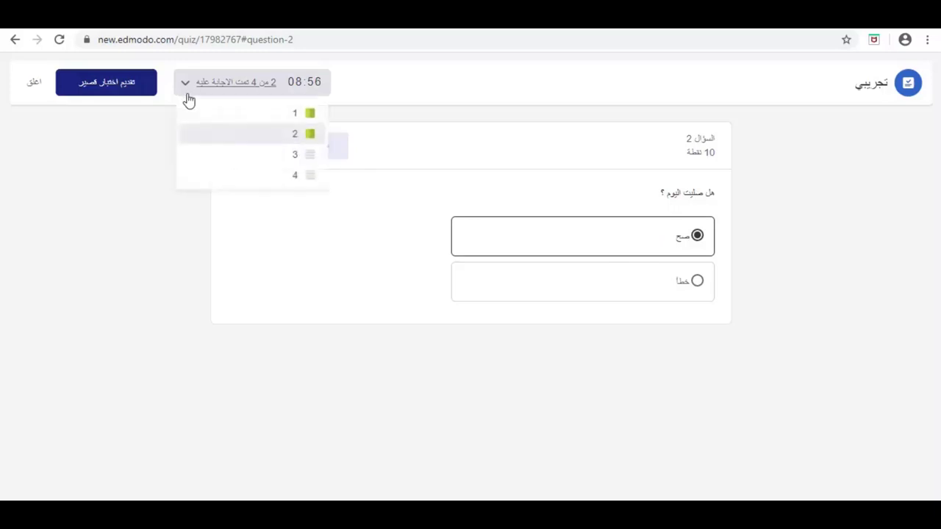
click(647, 286)
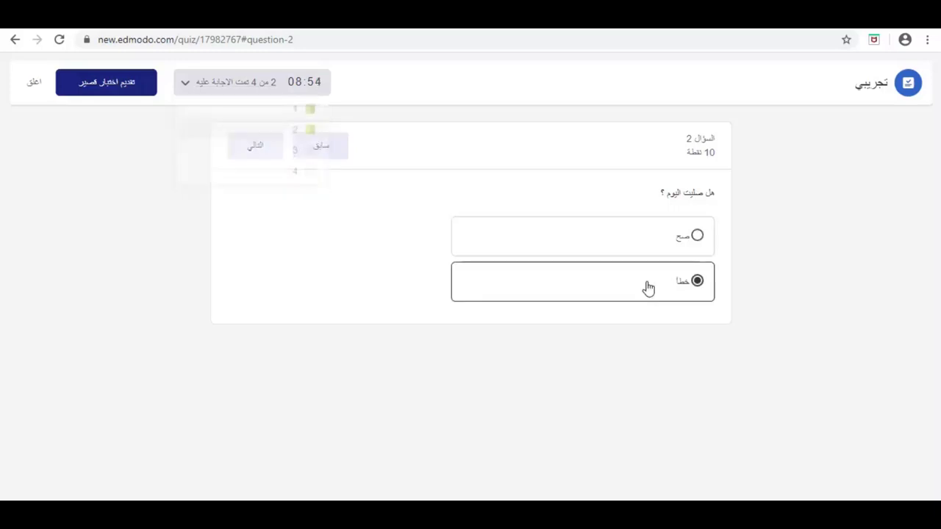
click(190, 87)
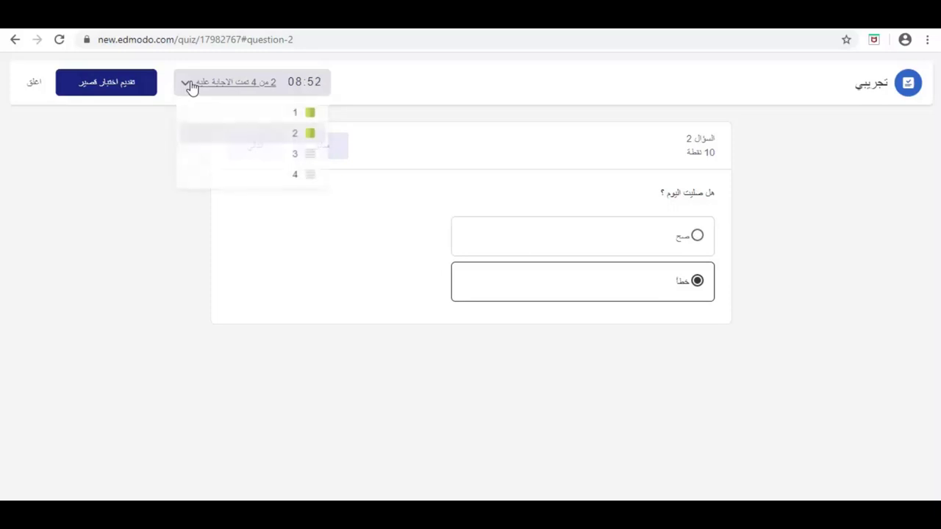
click(287, 142)
click(658, 247)
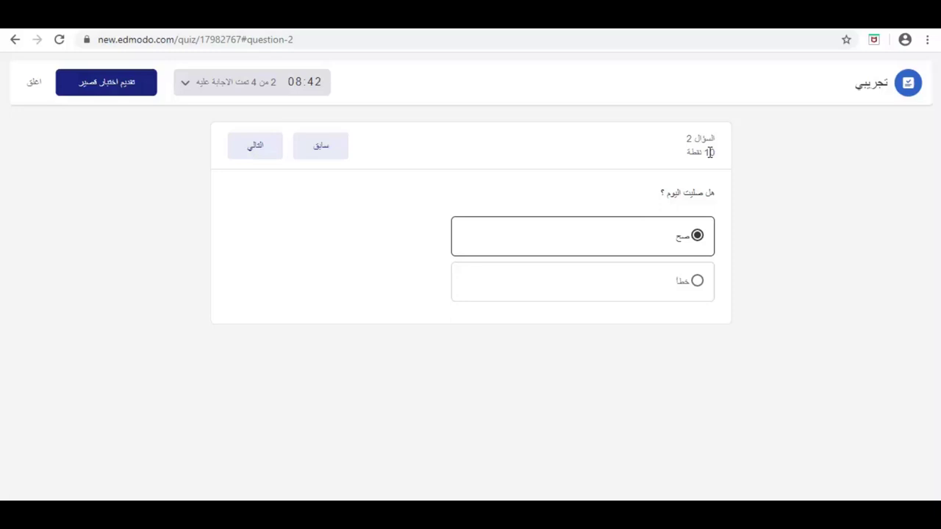
click(241, 150)
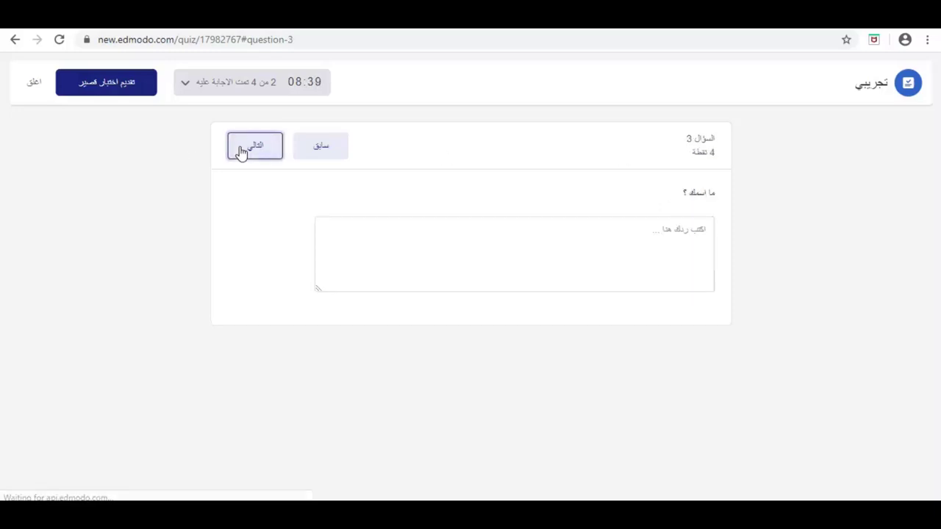
Answer question 3 with the student's first name in Arabic and advance to question 4.
click(612, 244)
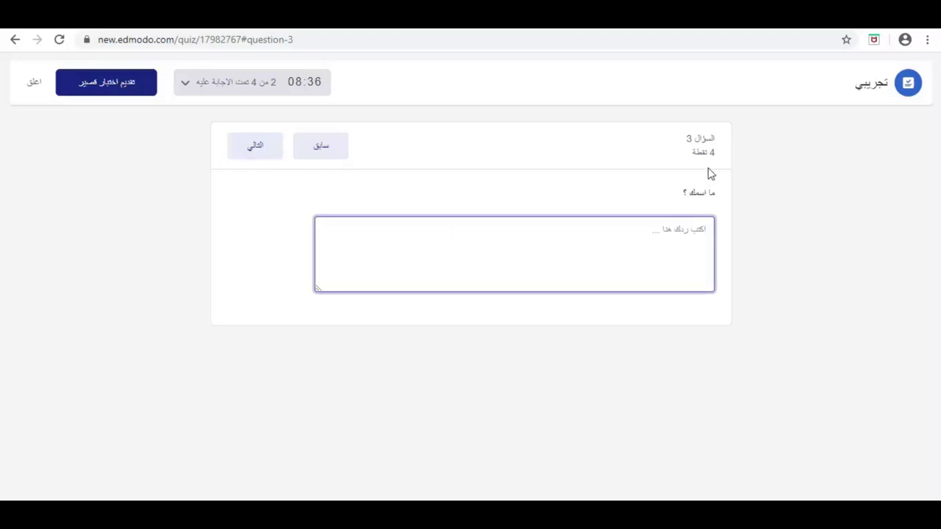
text(dhsv)
key(BackSpace)
key(BackSpace)
key(BackSpace)
key(BackSpace)
text(ياسر)
click(250, 146)
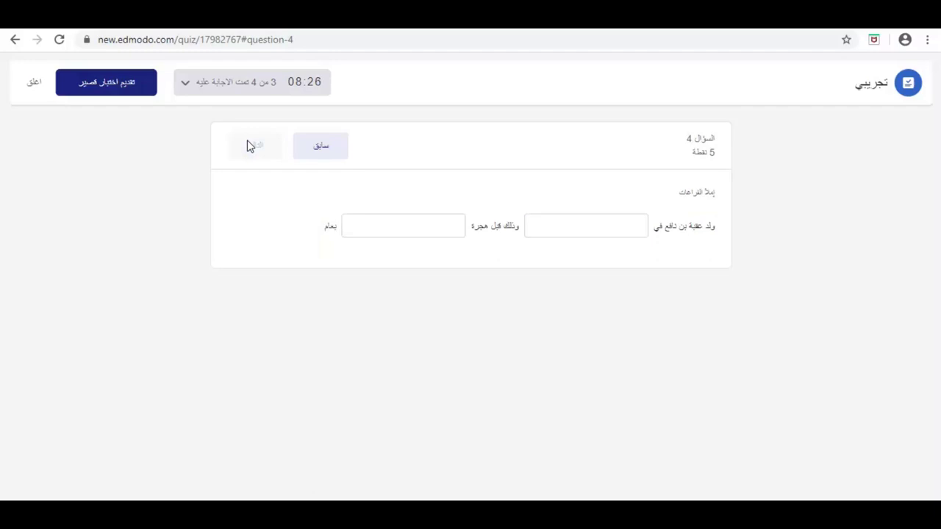
Fill in the blanks of question 4 with مكة for the birthplace and عمر in the second blank.
click(605, 231)
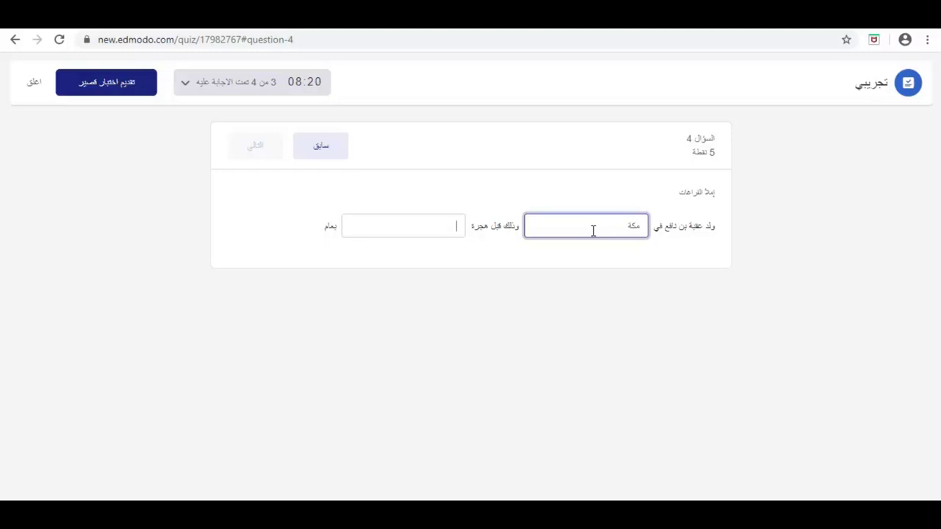
key(Tab)
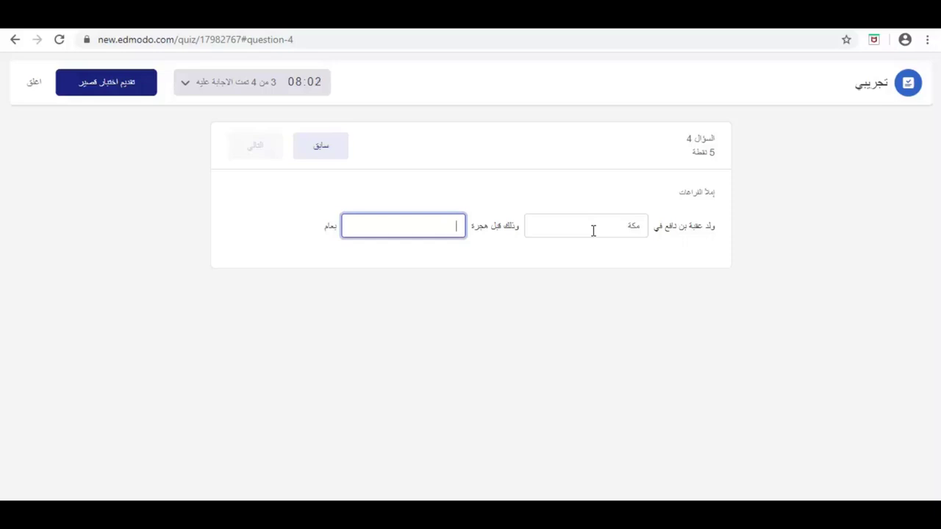
text(عمر)
double_click(433, 226)
Check the list of answered questions and go back through the given answers from question 1 to question 4.
click(184, 89)
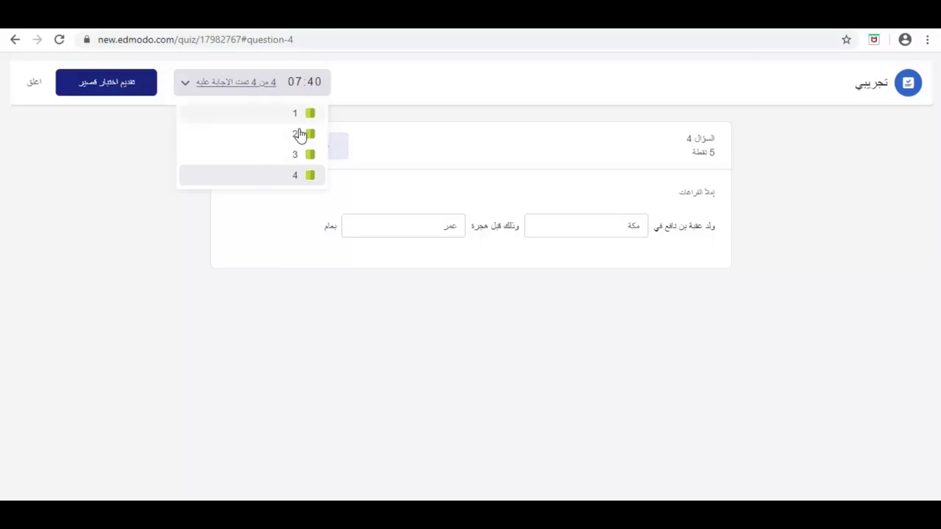
click(419, 164)
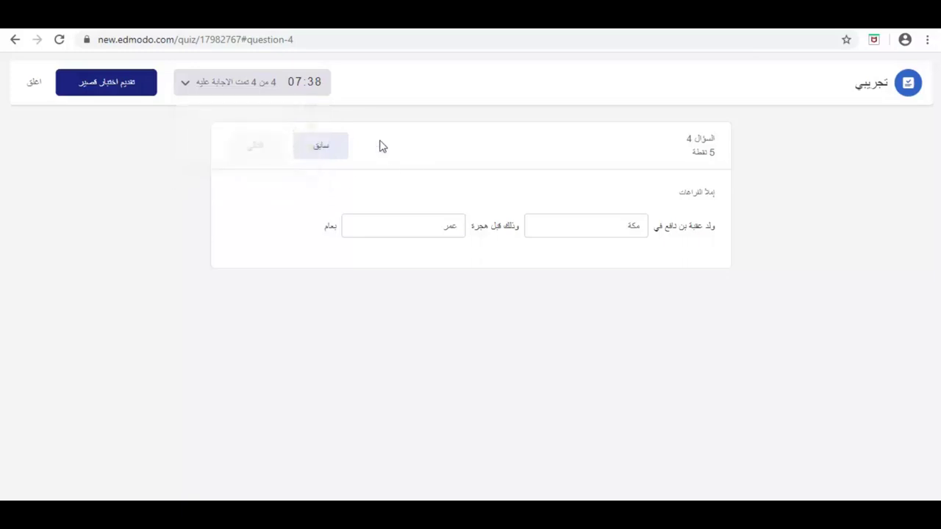
click(188, 92)
click(290, 114)
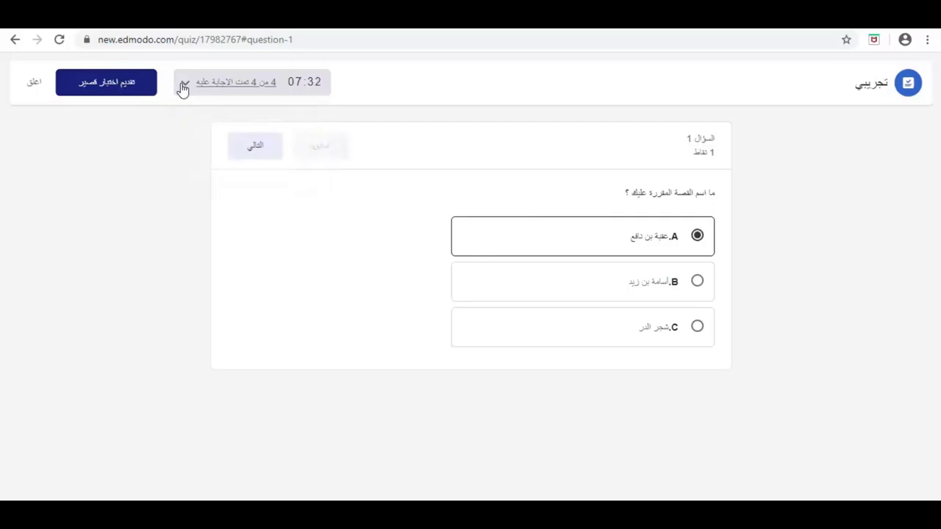
click(245, 147)
click(244, 147)
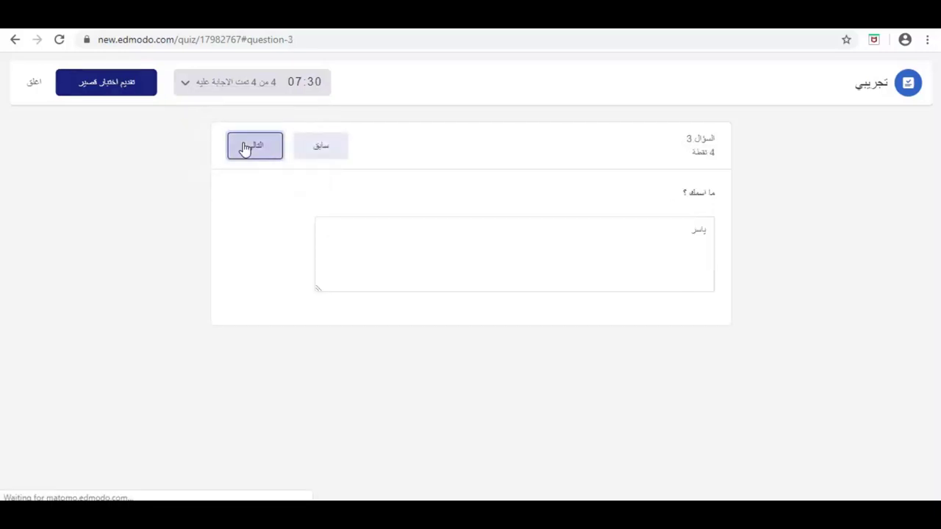
click(246, 147)
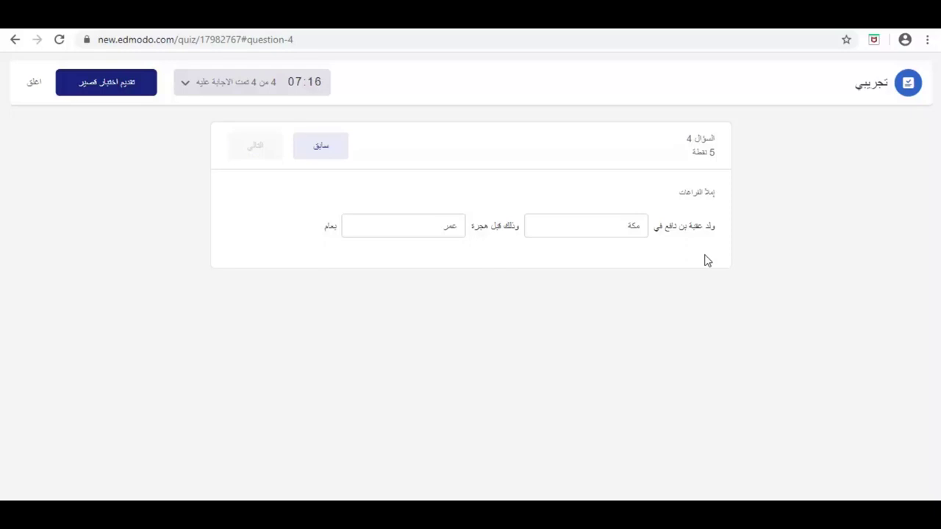
Try enlarging and shrinking the quiz page at zoom levels up to 175%, and reset the zoom to 100%.
key(ctrl+plus)
key(ctrl+plus)
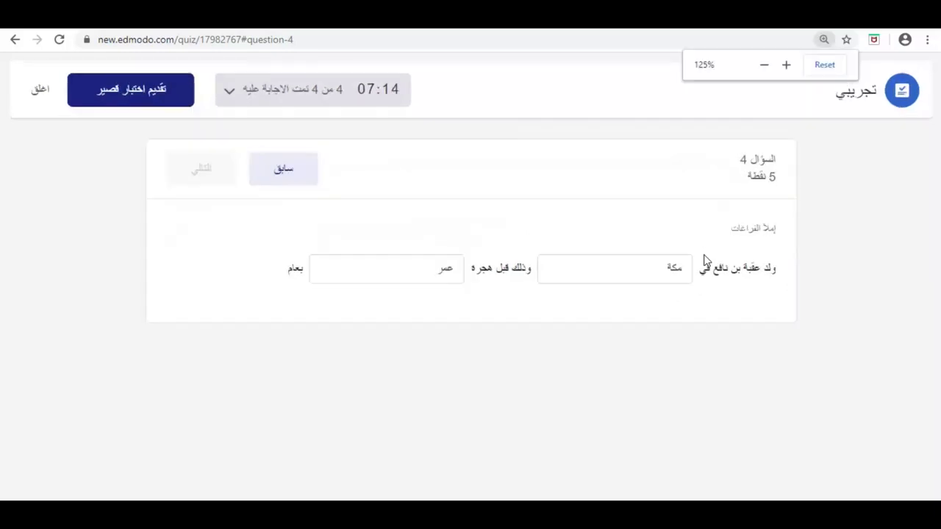
click(825, 42)
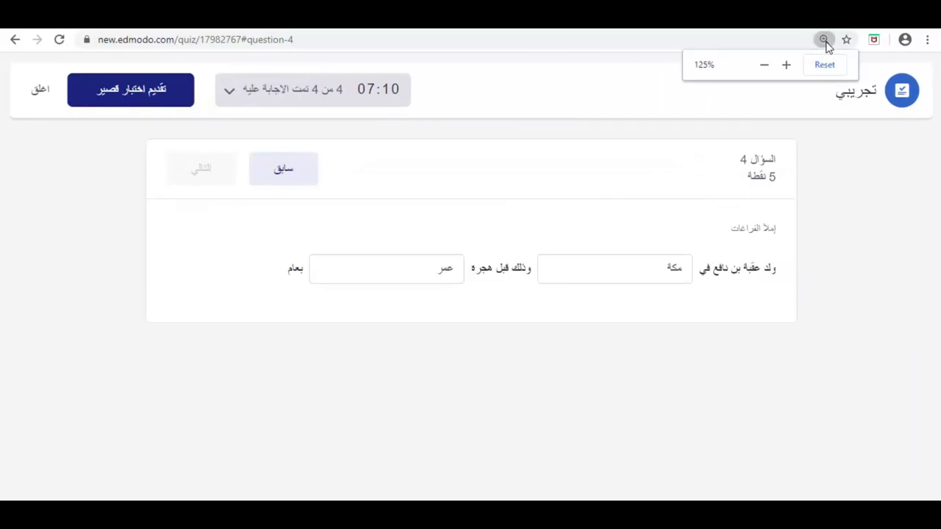
click(788, 66)
click(788, 66)
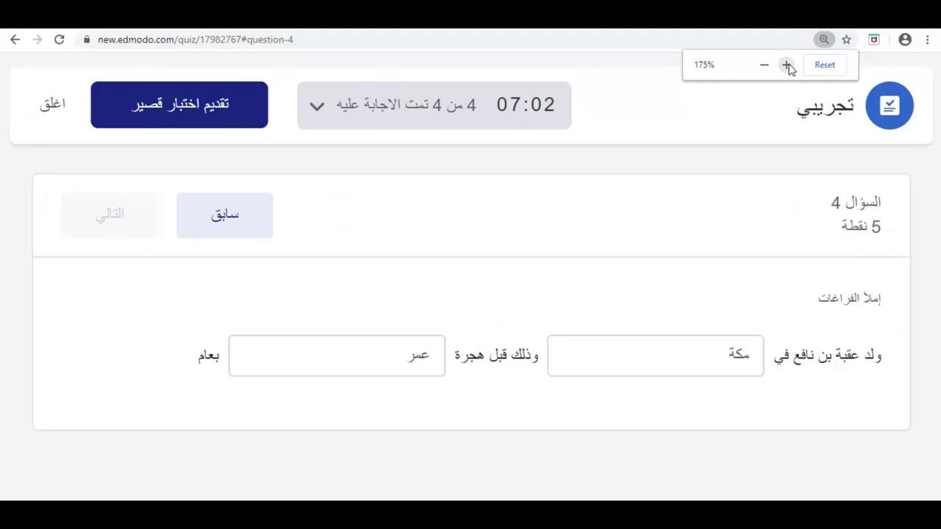
key(ctrl+minus)
key(ctrl+minus)
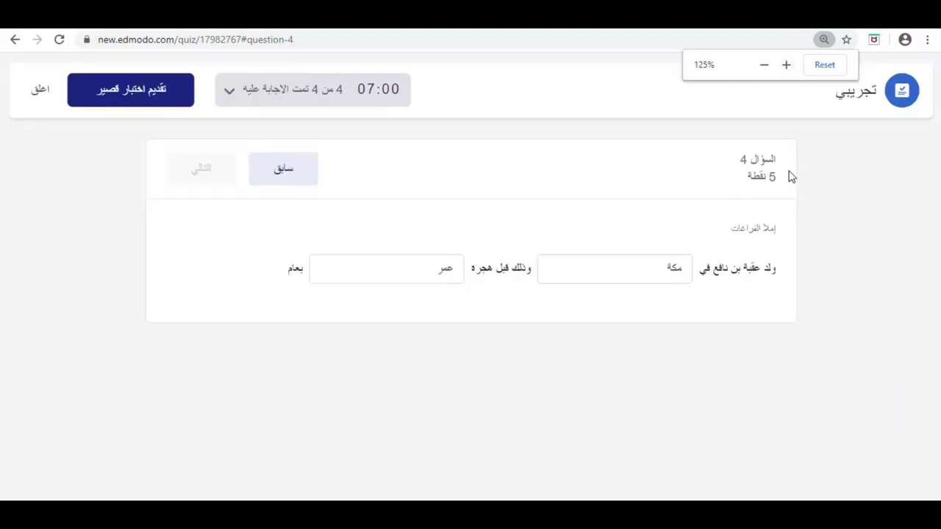
key(ctrl+plus)
key(ctrl+plus)
key(ctrl+minus)
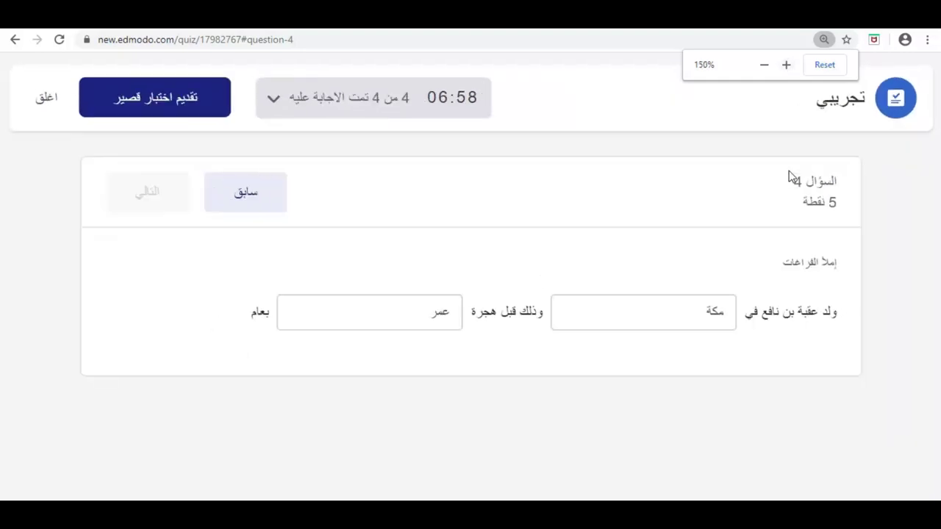
key(ctrl+minus)
key(ctrl+minus)
key(ctrl+plus)
key(ctrl+plus)
key(ctrl+plus)
key(ctrl+plus)
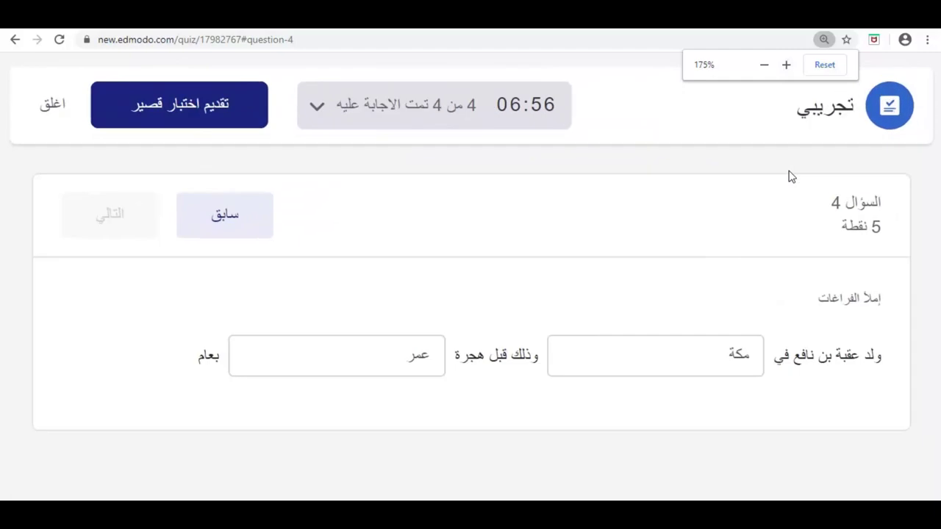
key(ctrl+minus)
key(ctrl+minus)
key(ctrl+minus)
key(ctrl+minus)
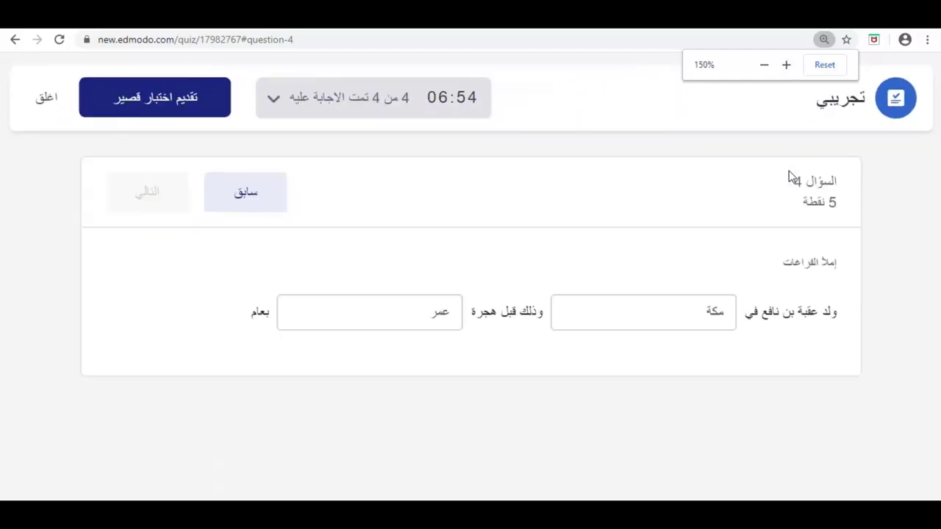
key(ctrl+plus)
key(ctrl+plus)
click(822, 65)
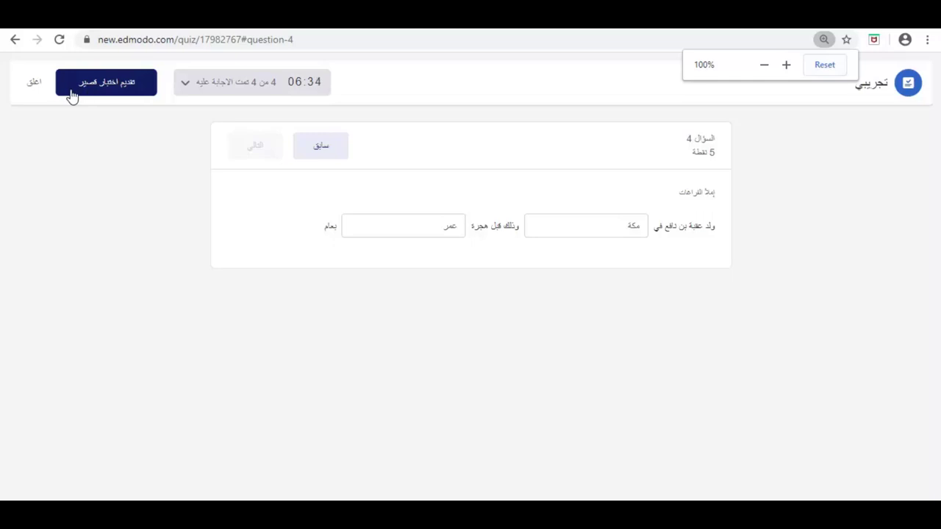
Go back to the quiz once from the submission confirmation, and submit the تجريبي quiz for grading.
click(127, 86)
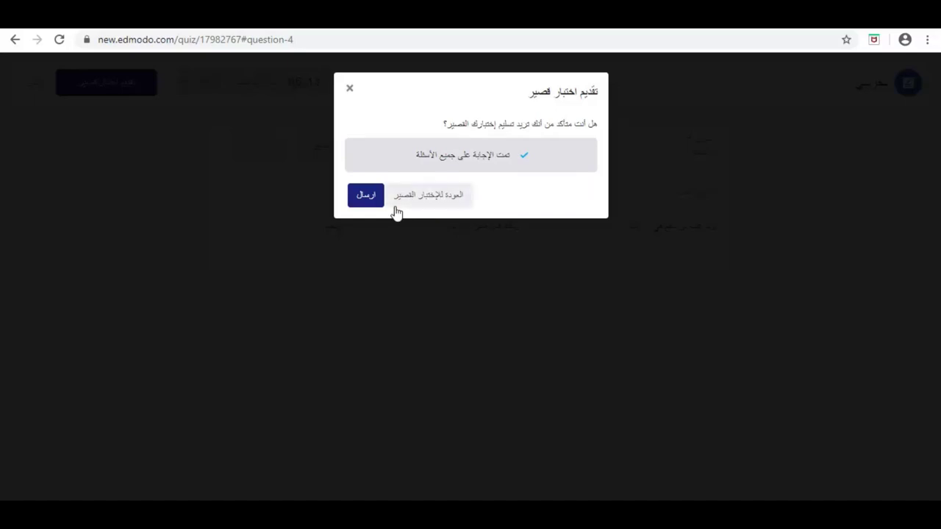
click(445, 203)
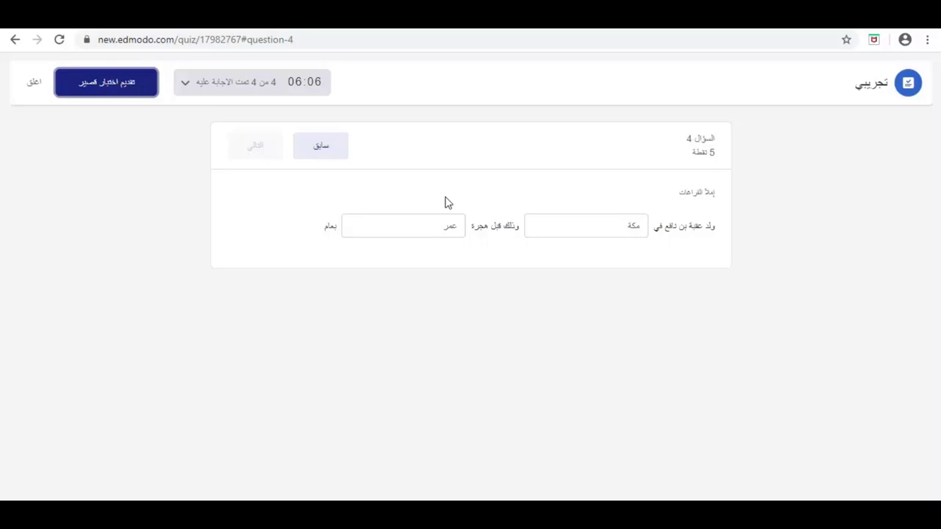
click(121, 94)
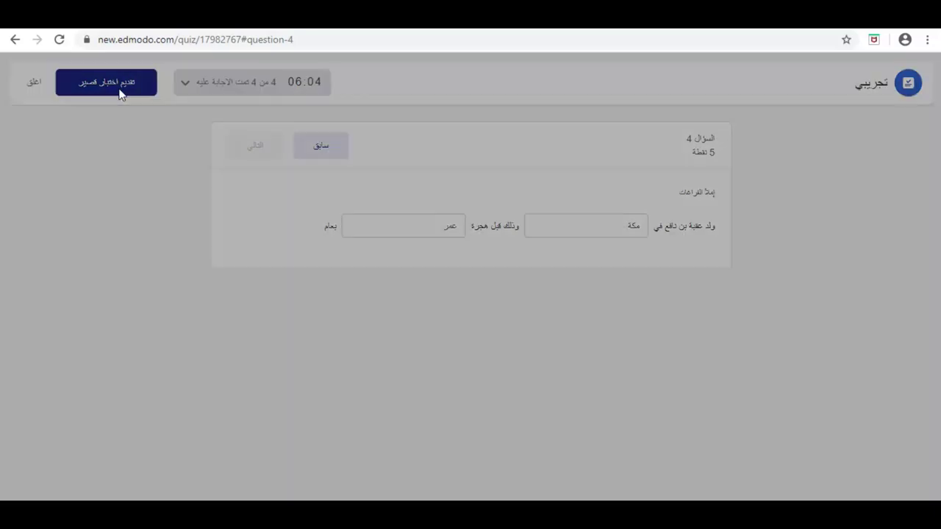
click(364, 195)
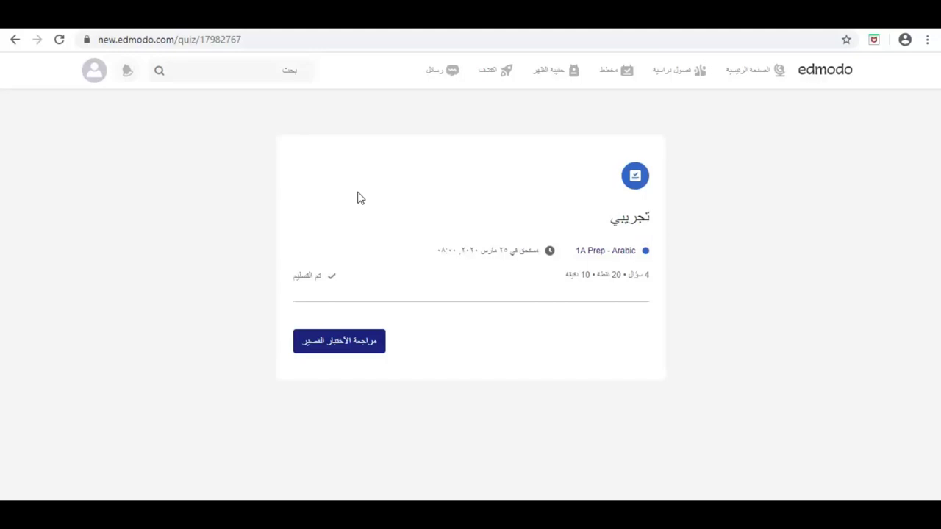
Review the graded تجريبي quiz, examining the result of each of questions 1 to 4, and close the review.
click(366, 350)
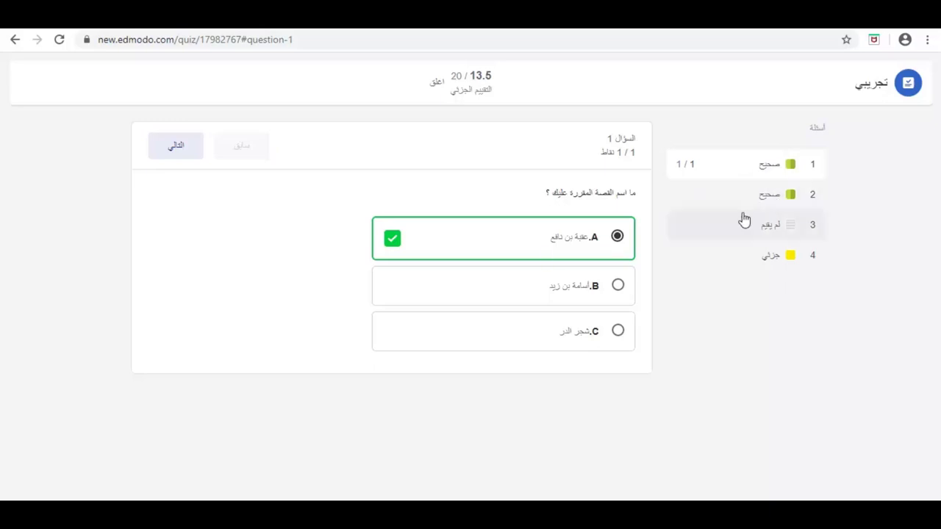
click(785, 197)
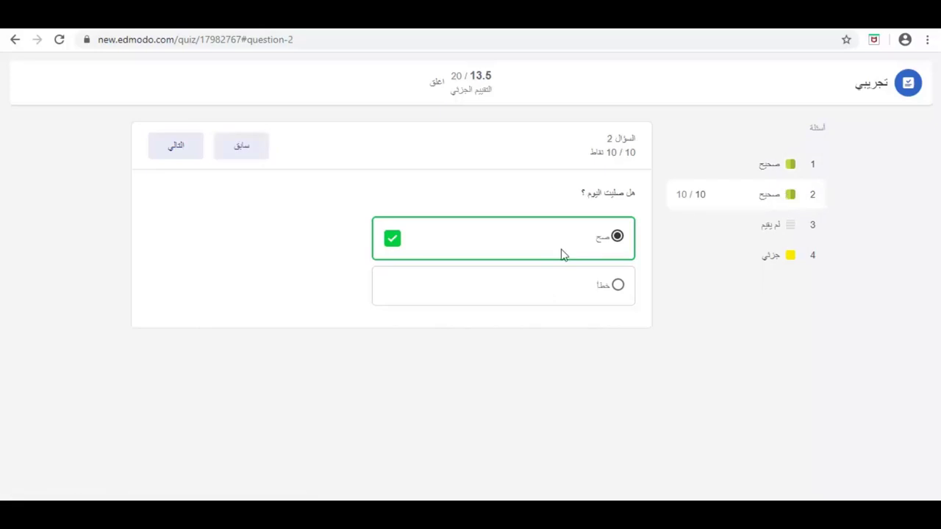
click(795, 224)
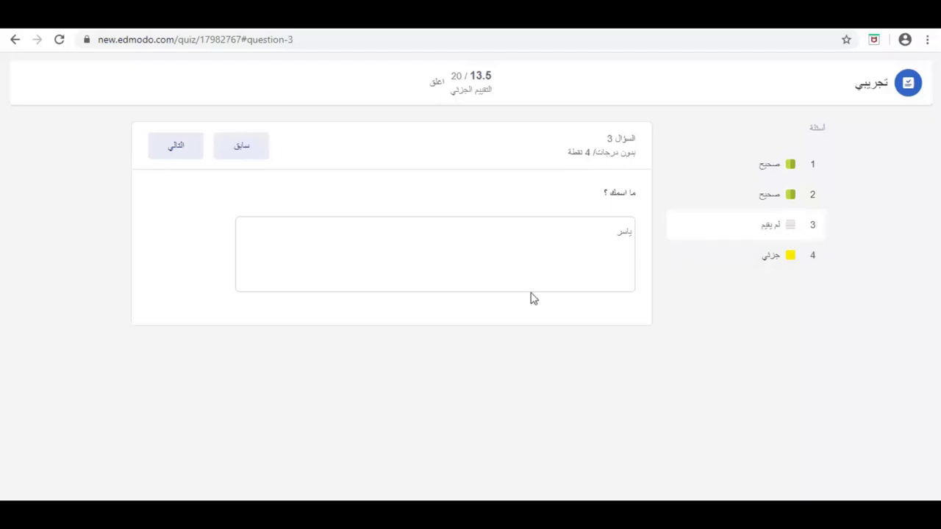
click(794, 264)
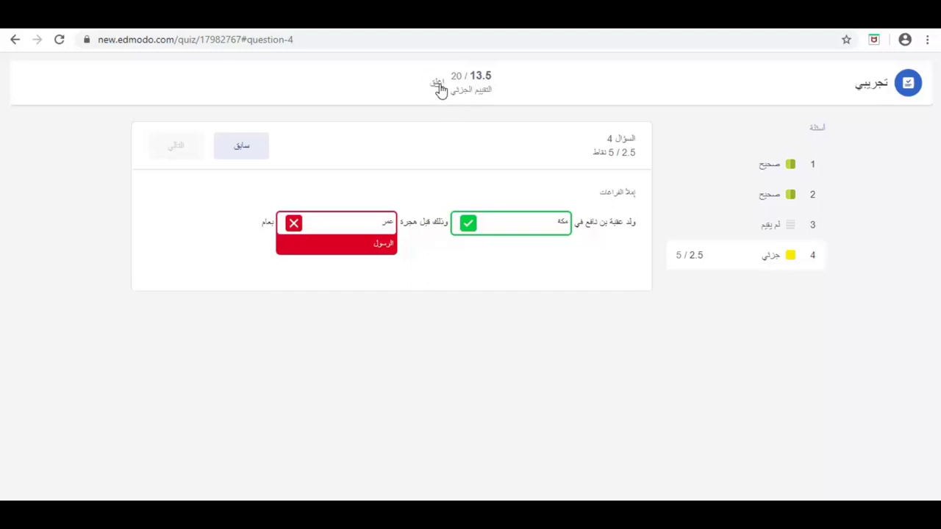
click(737, 175)
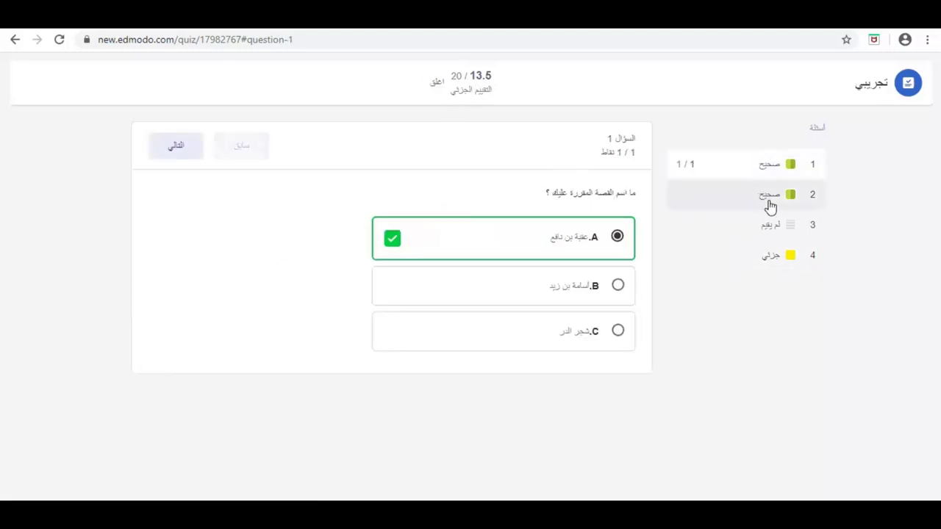
click(769, 206)
click(767, 224)
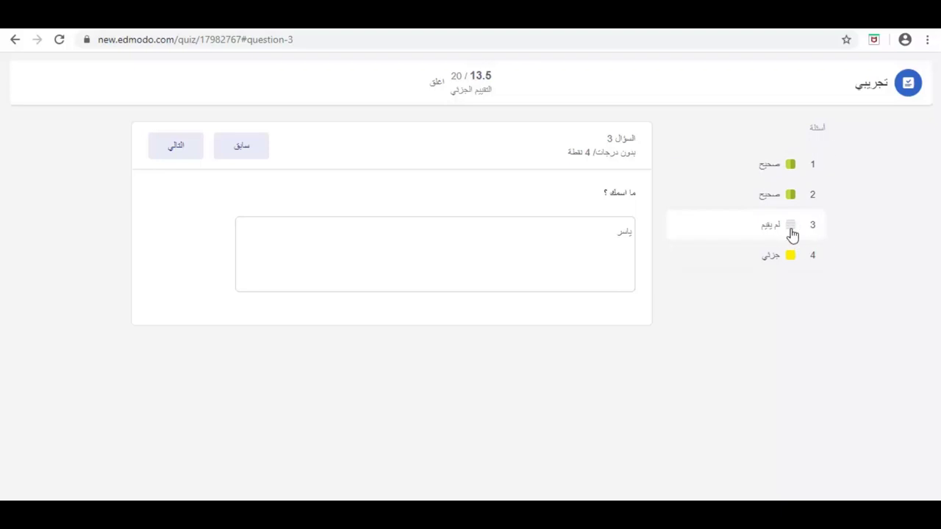
click(436, 86)
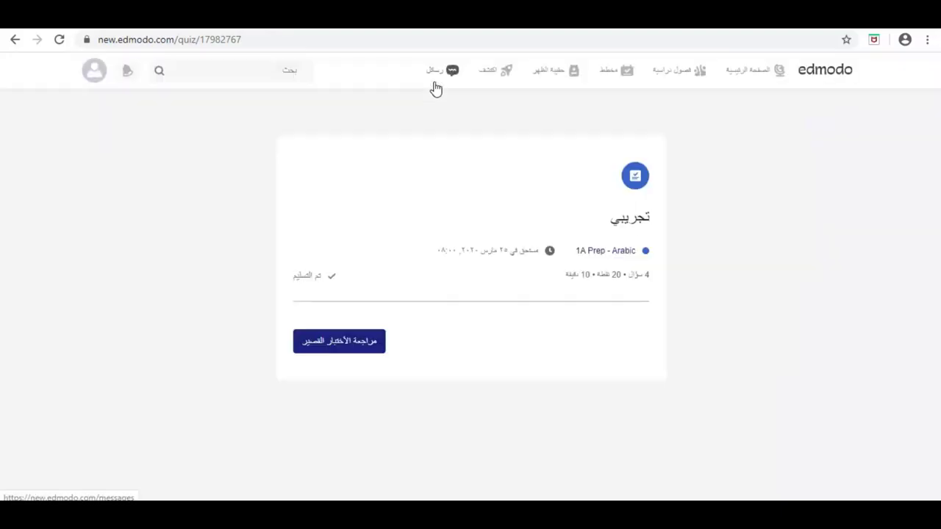
Visit the planner, and examine the backpack along with the types of new items that can be added to it.
mouse_move(683, 73)
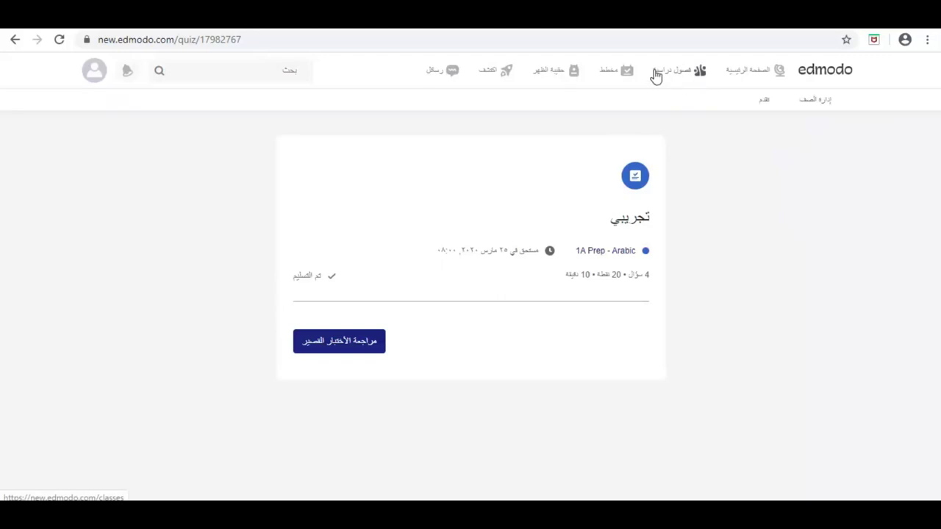
click(612, 73)
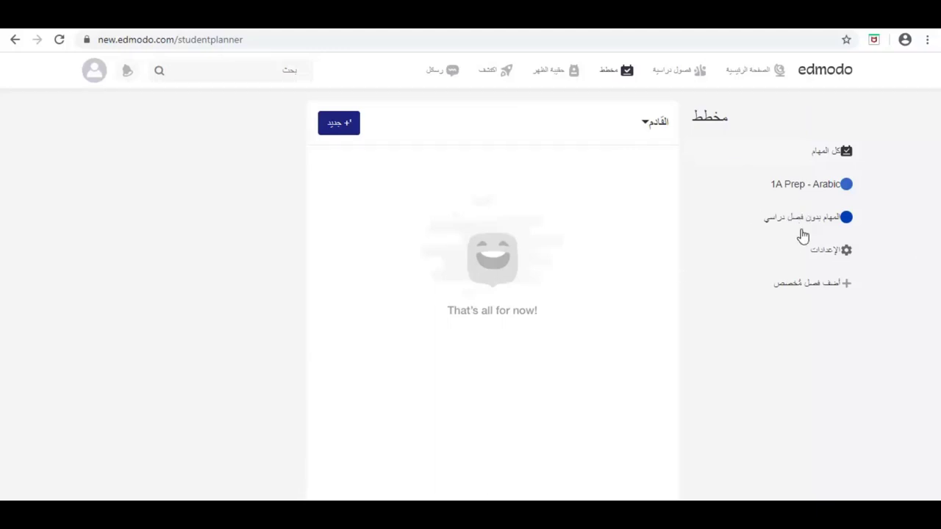
click(556, 82)
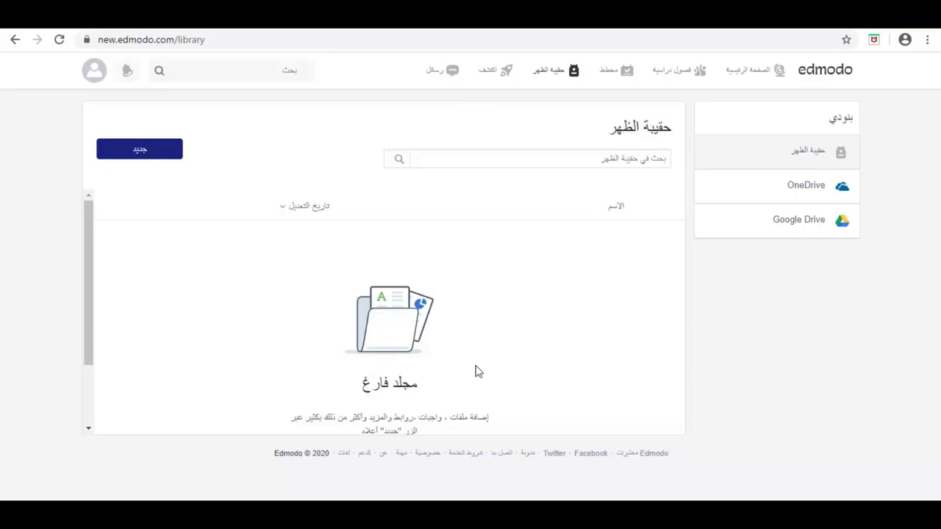
scroll(475, 372, down, 2)
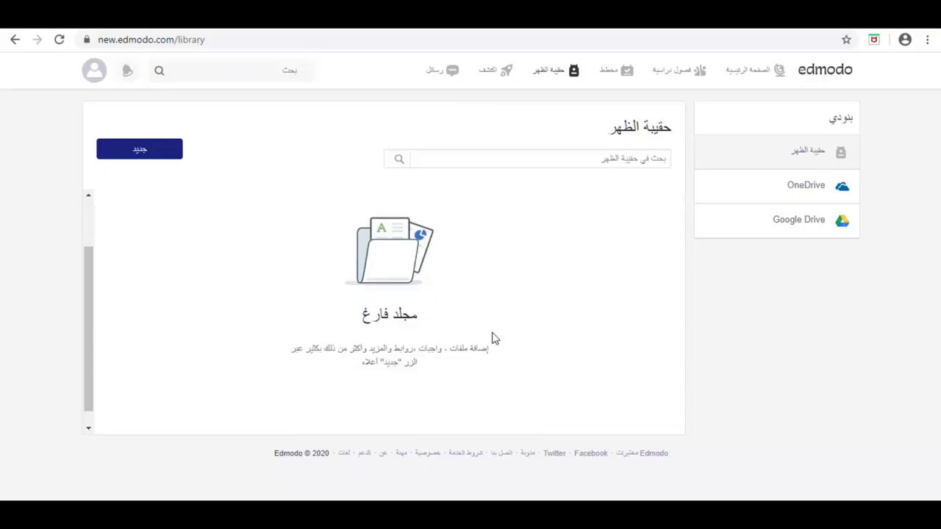
click(139, 158)
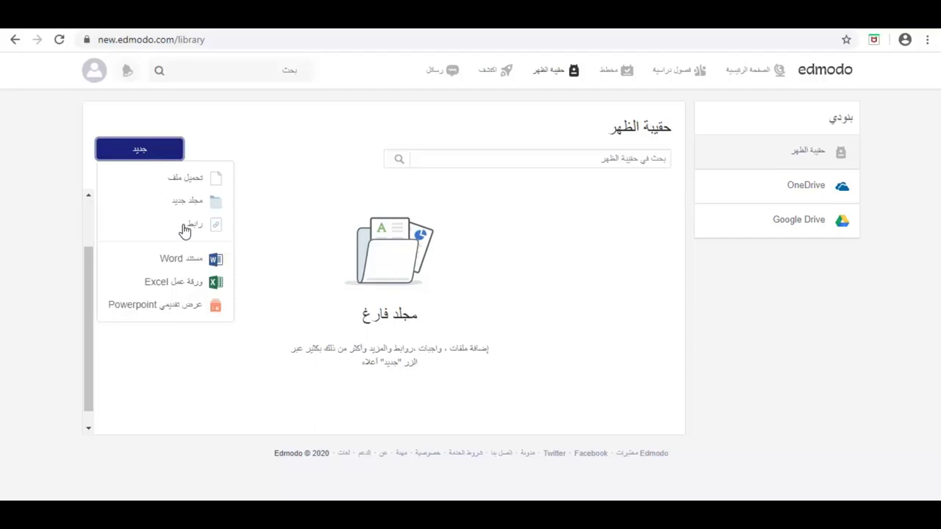
Switch to a separate Google page and search for طائرات حربية.
click(511, 28)
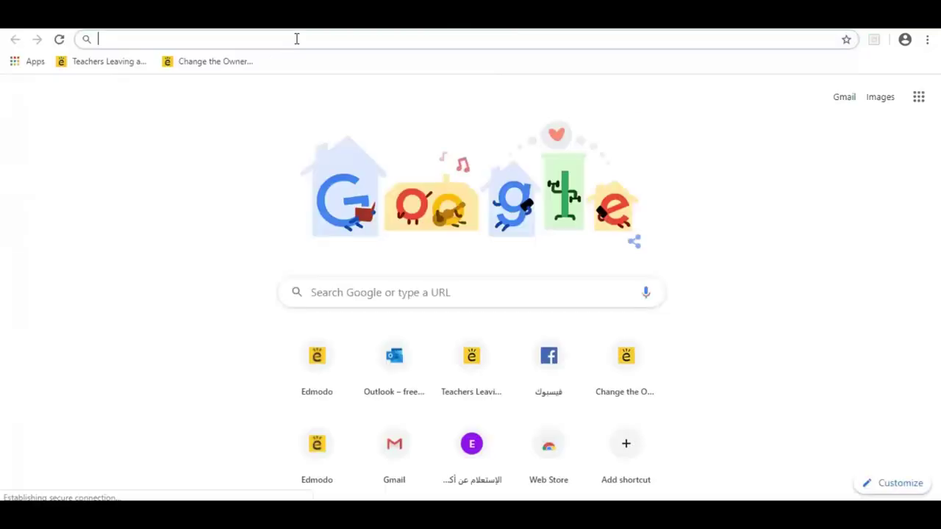
click(374, 298)
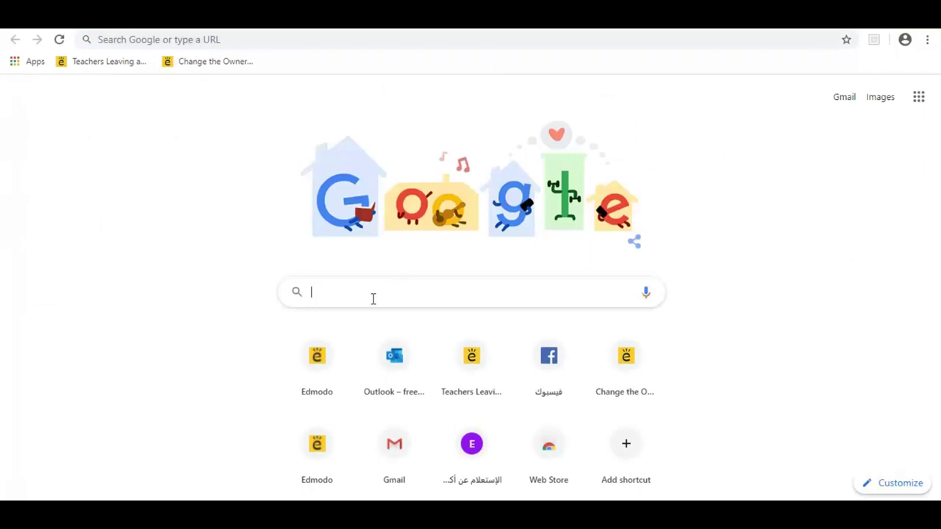
text(ط)
text(ائرات)
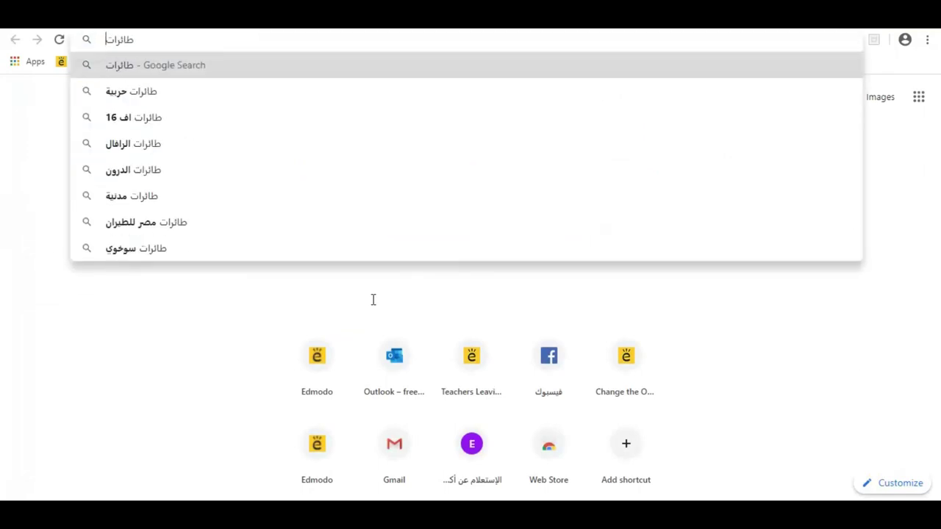
key(Down)
key(Return)
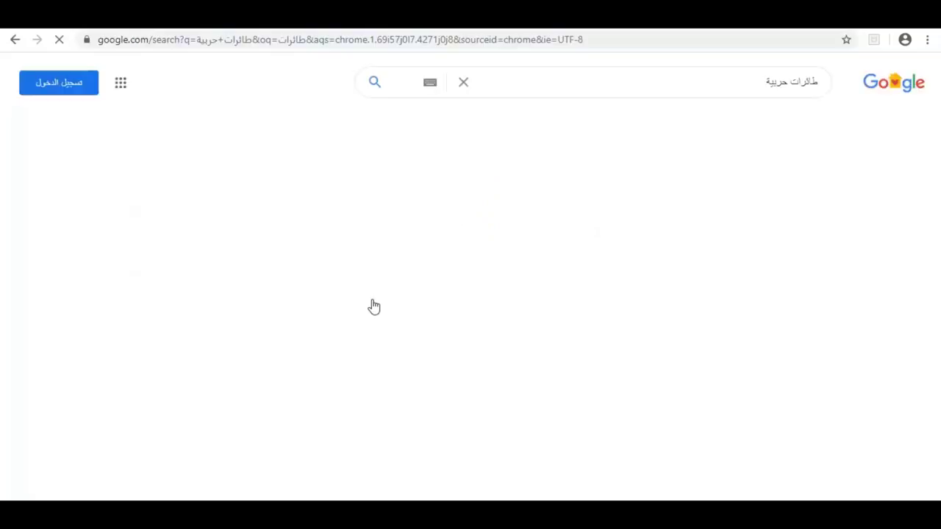
Open the image results for the warplane search and dismiss the McAfee WebAdvisor prompts, choosing 0 in the recommendation survey before closing it.
scroll(431, 265, down, 3)
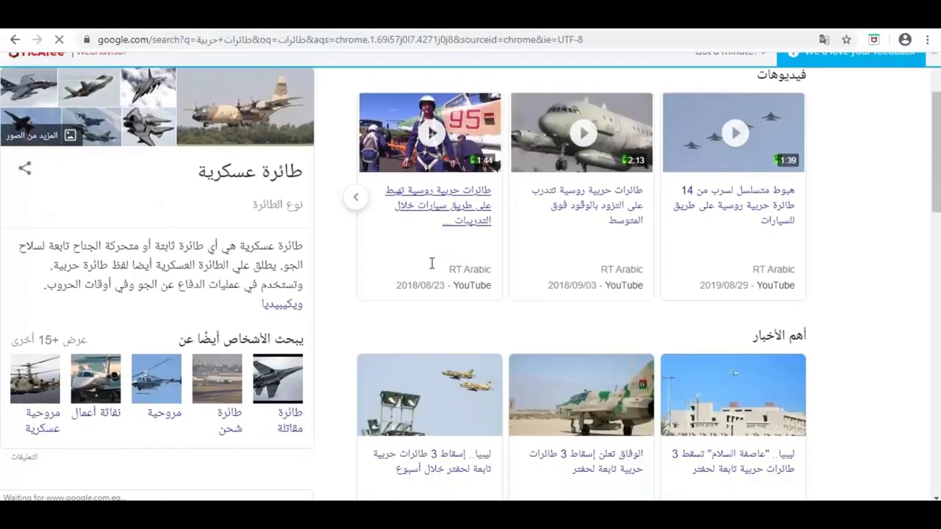
scroll(785, 359, up, 3)
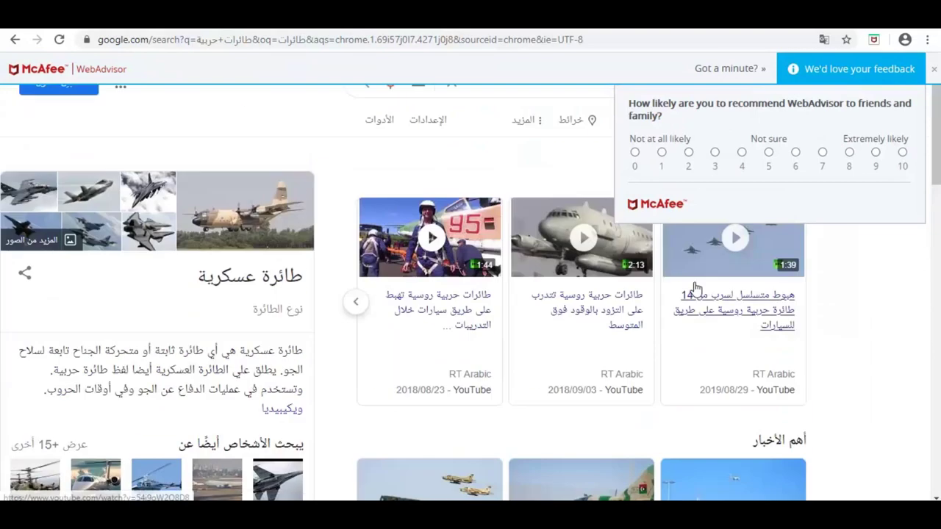
click(245, 209)
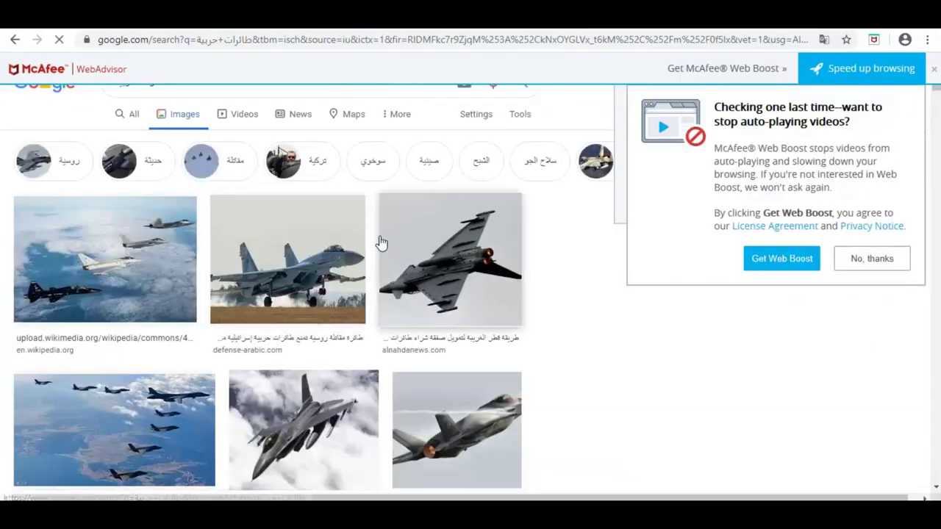
click(878, 264)
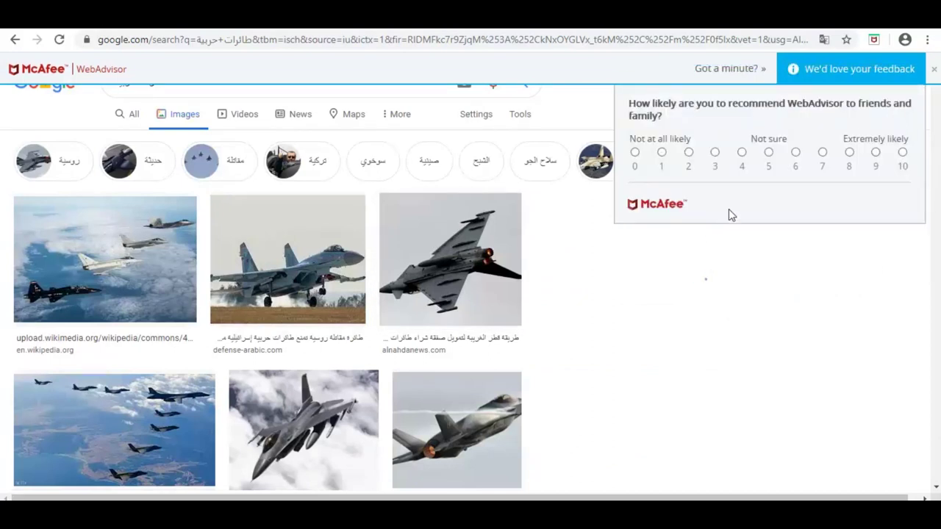
click(635, 153)
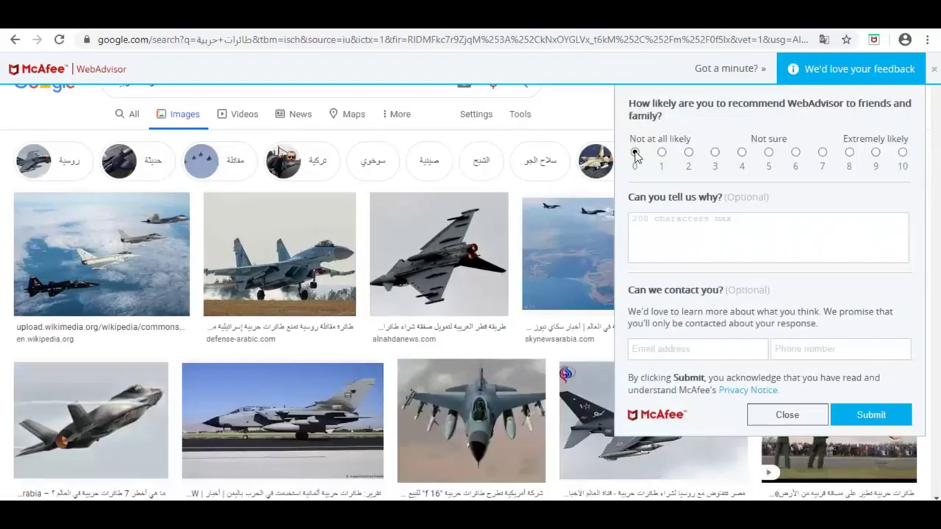
click(784, 415)
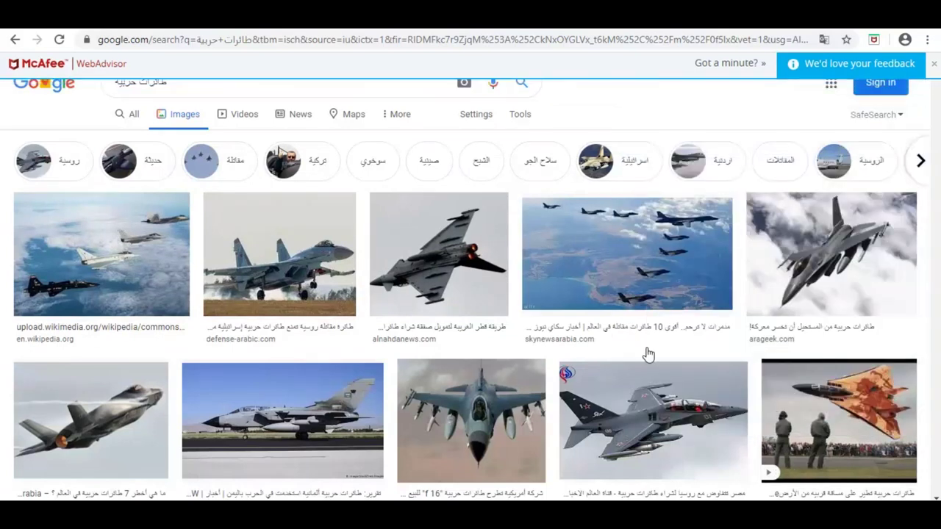
Preview the AraGeek fighter jet image and copy its link address.
click(812, 274)
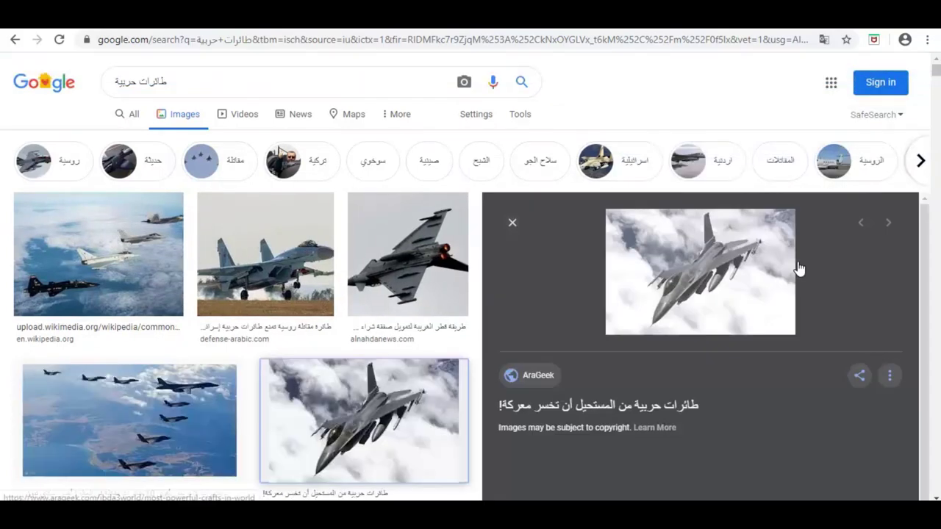
right_click(658, 155)
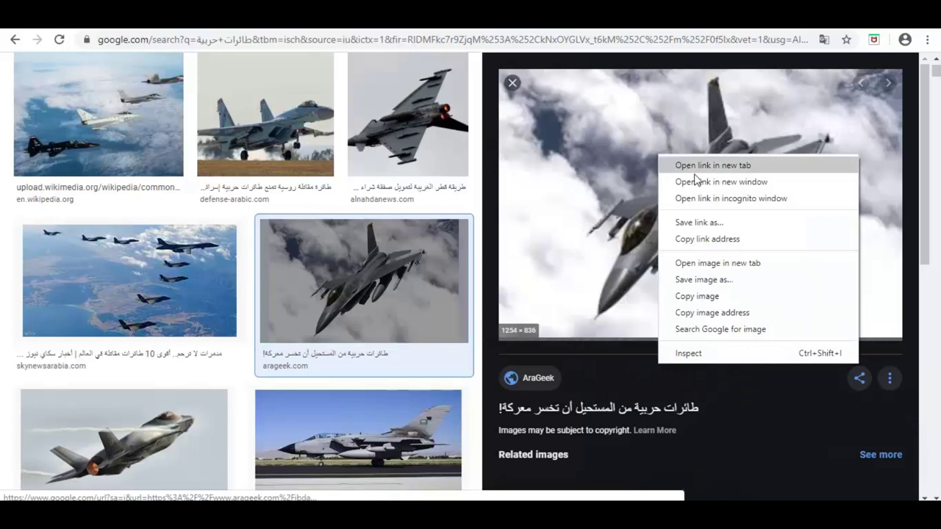
click(744, 240)
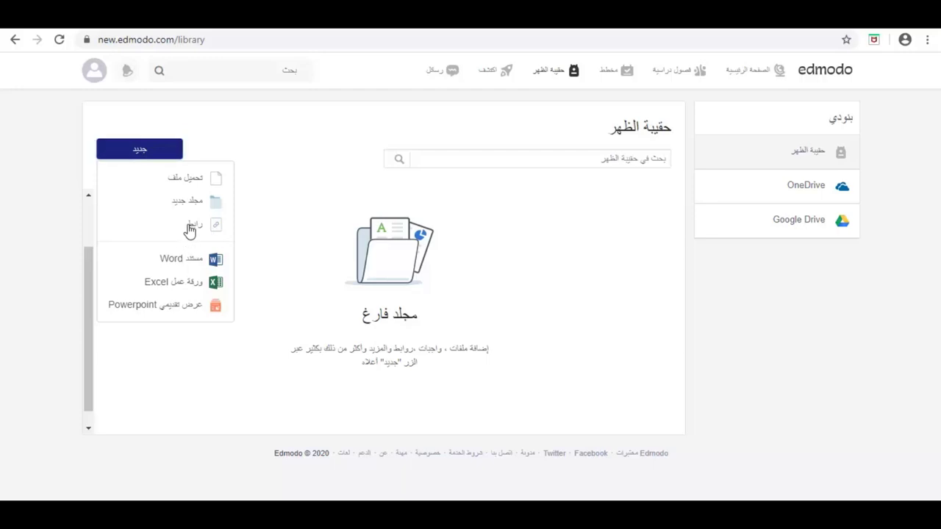
Switch back to Edmodo, add the copied address to the backpack as a link titled ش, and view the actions available for it.
click(190, 228)
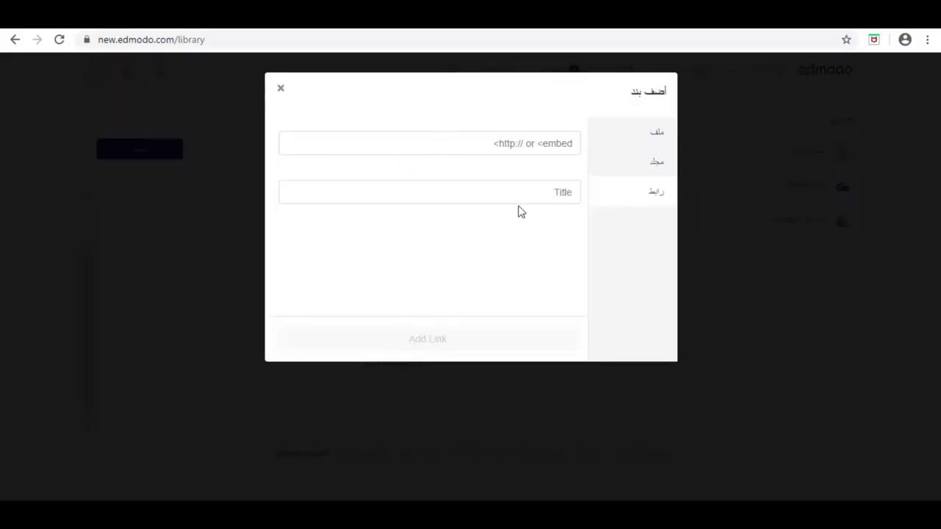
click(516, 193)
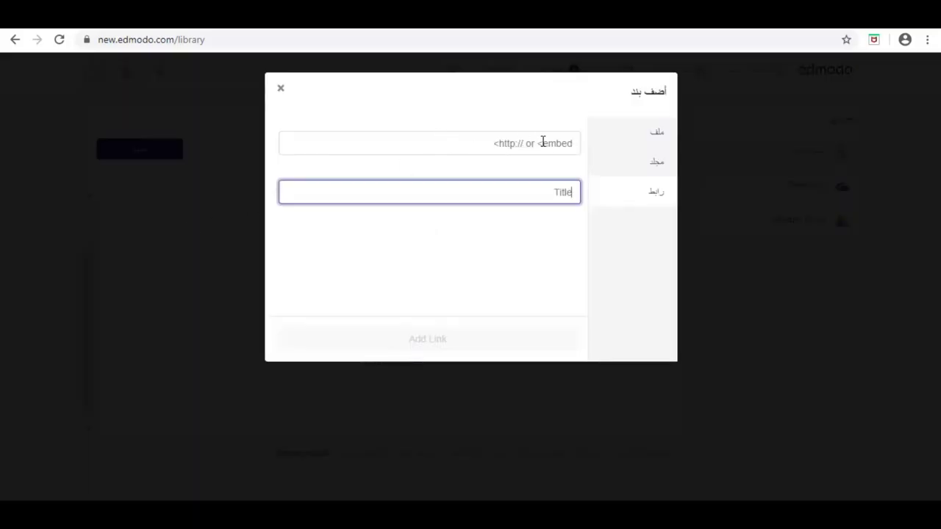
click(541, 141)
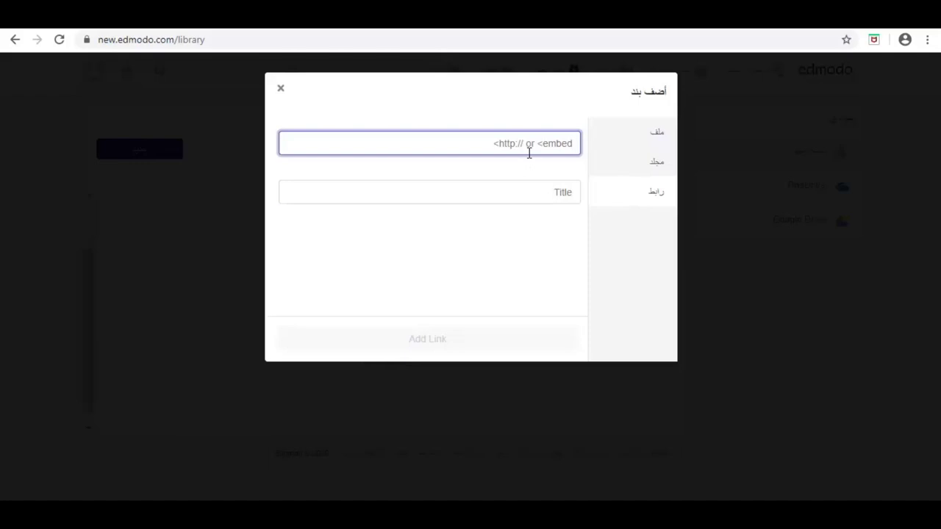
key(ctrl+v)
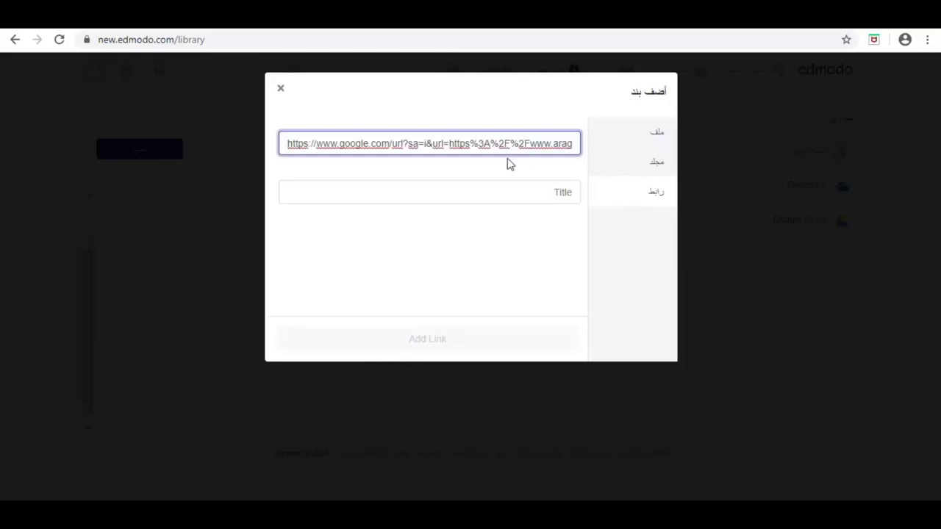
click(567, 185)
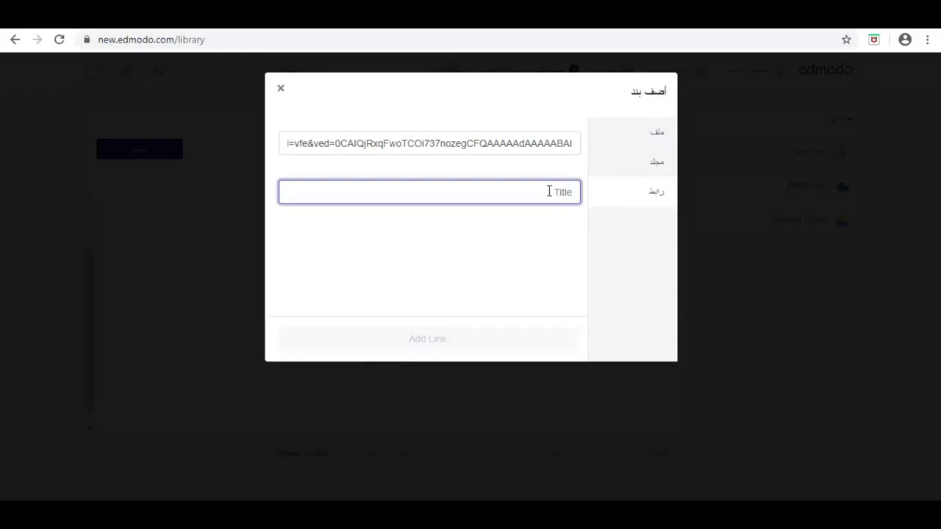
key(ctrl+v)
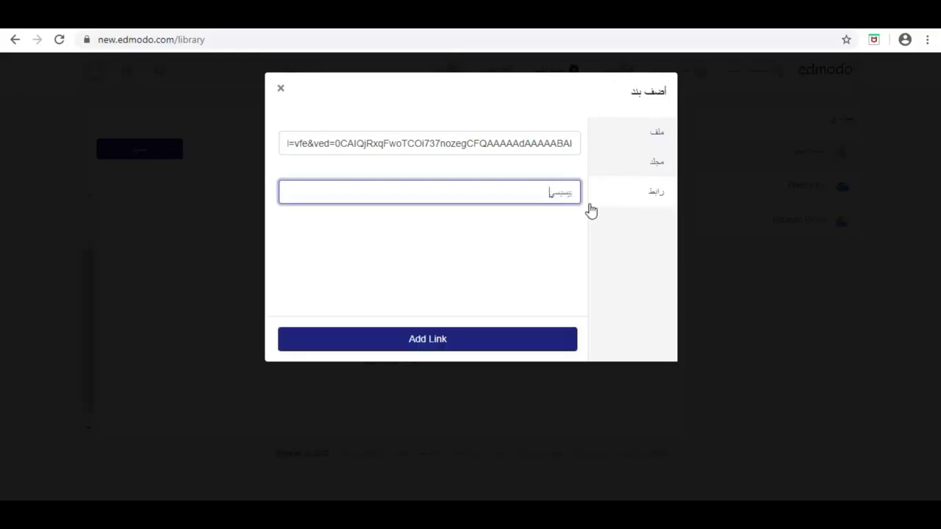
double_click(553, 193)
text(ش)
click(494, 340)
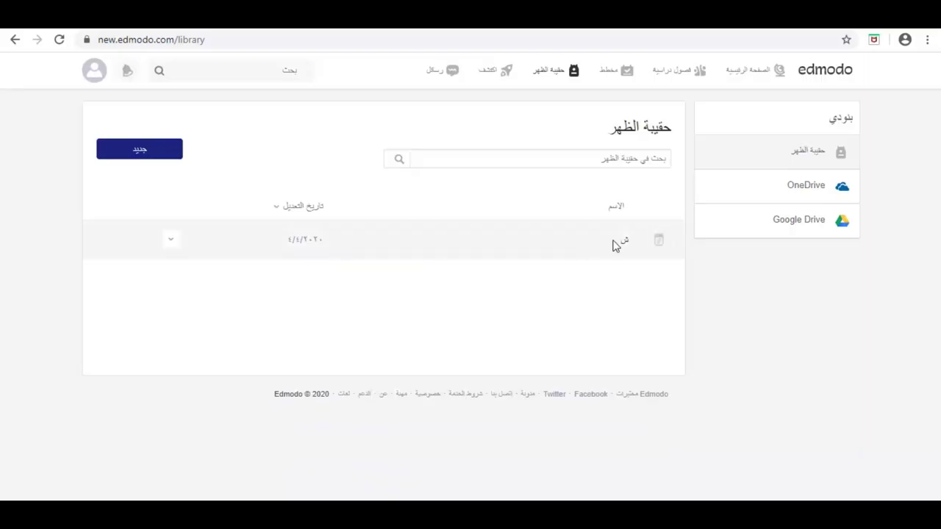
click(172, 241)
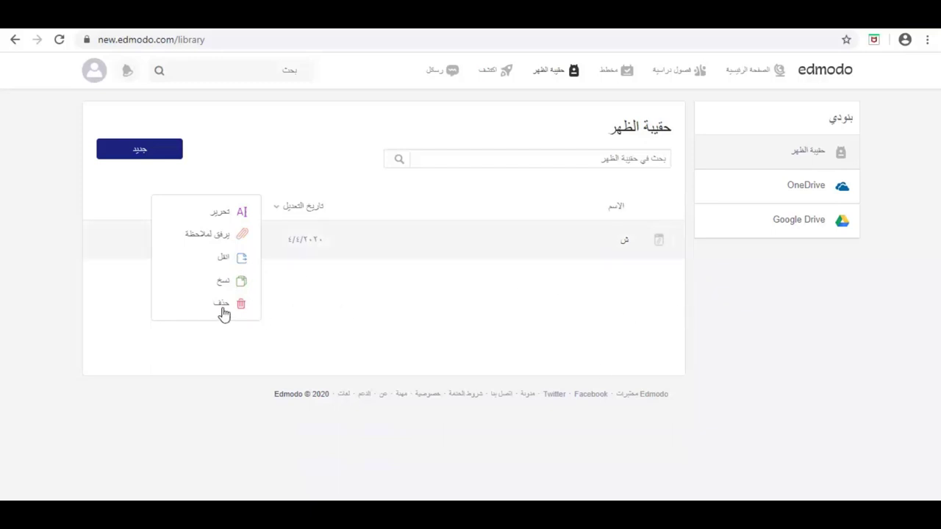
click(542, 335)
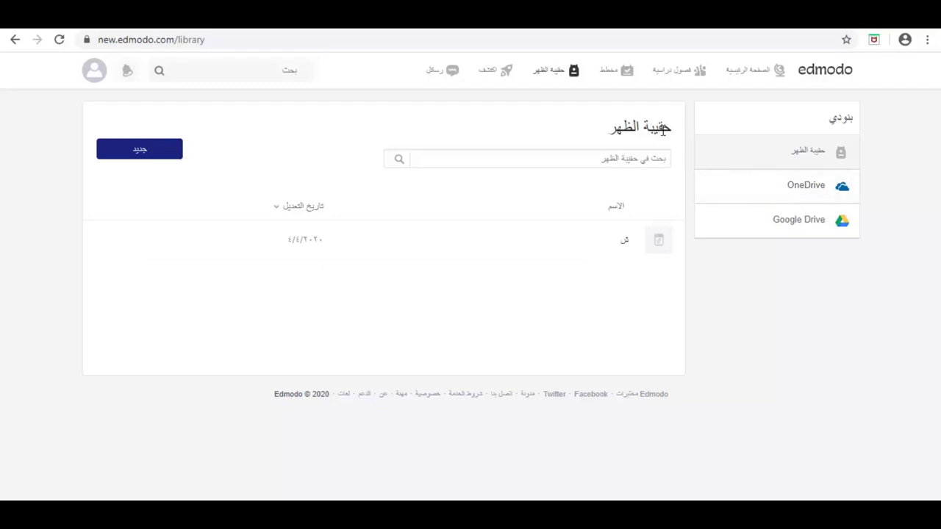
Browse the Discover page, looking over its games, apps and NexxGen News videos.
click(496, 82)
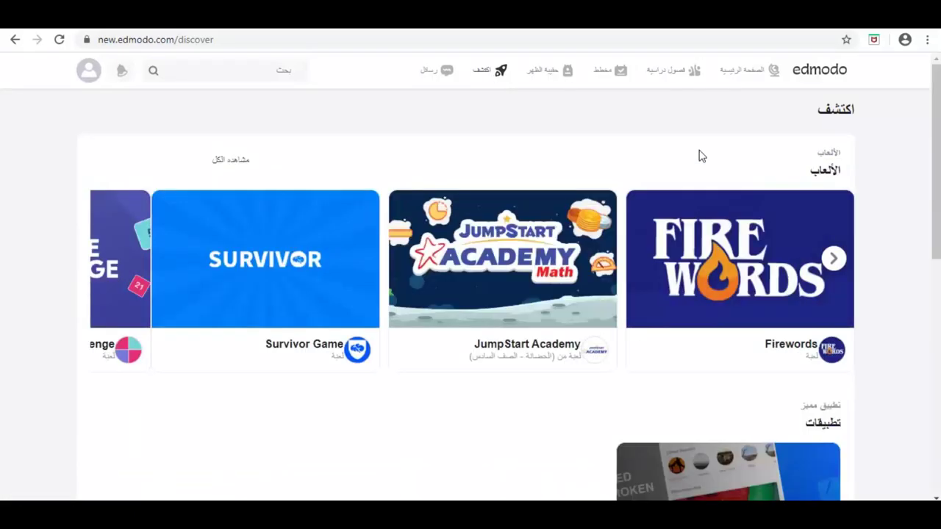
scroll(702, 156, down, 6)
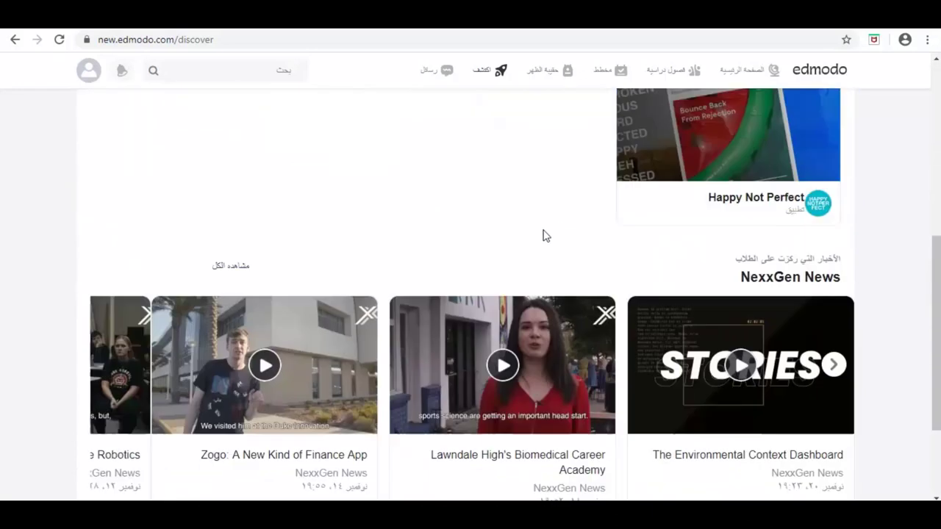
scroll(225, 249, down, 1)
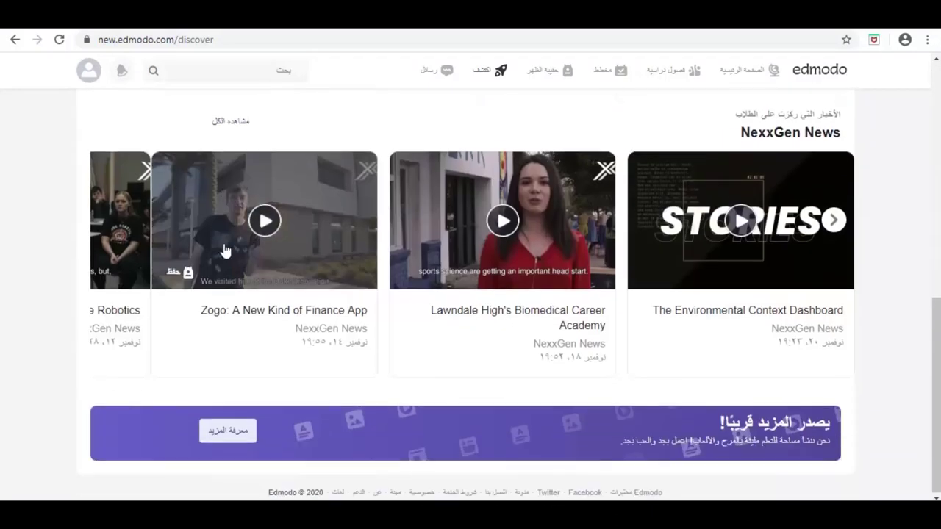
scroll(416, 266, up, 8)
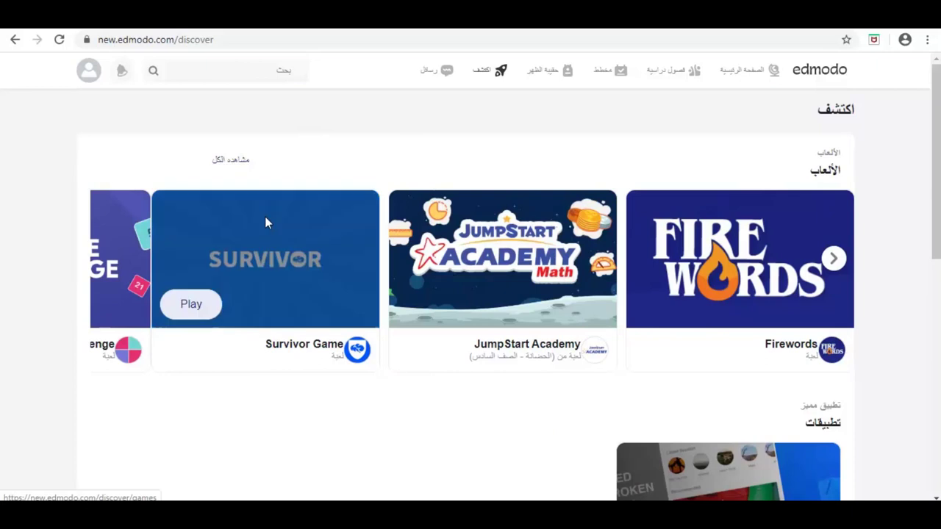
scroll(404, 278, down, 2)
scroll(412, 403, up, 2)
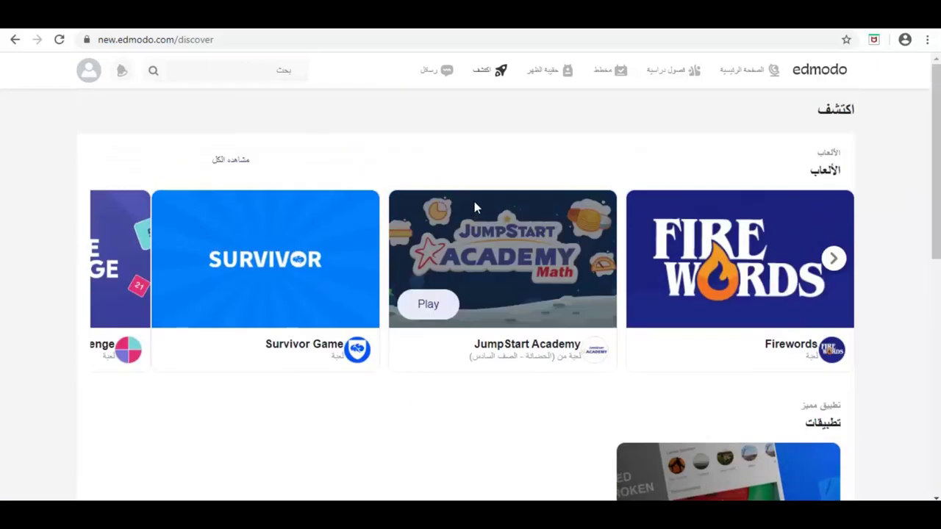
View the messages page and the account's notifications.
click(426, 74)
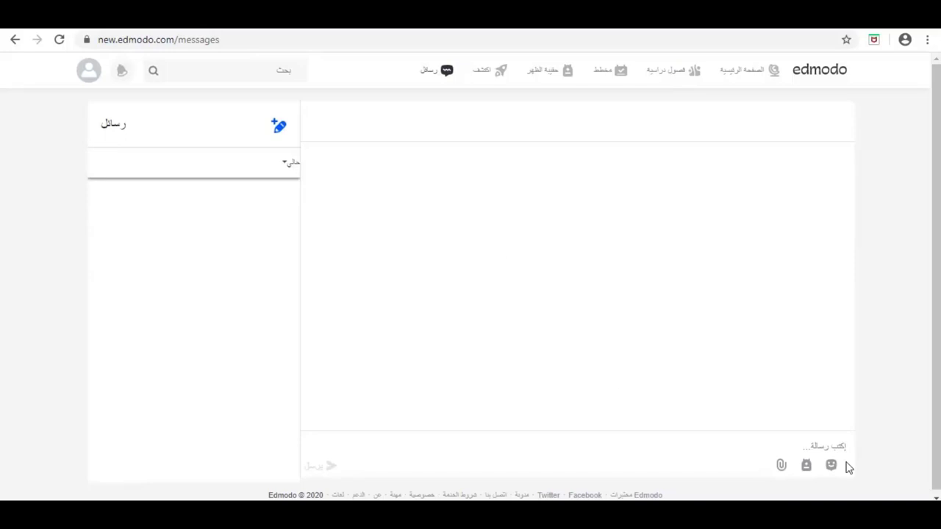
click(122, 71)
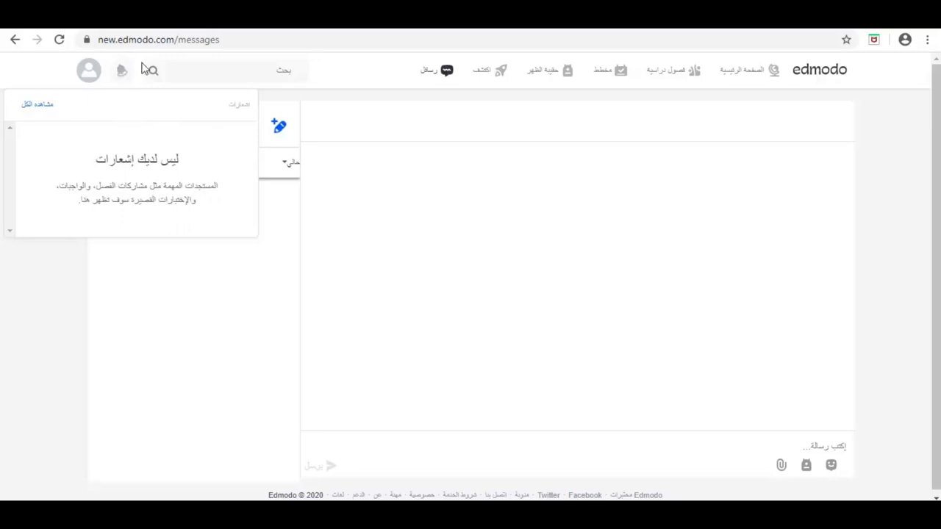
Look over the account options, log out of the student account, and open the student sign-up form.
click(73, 76)
click(85, 74)
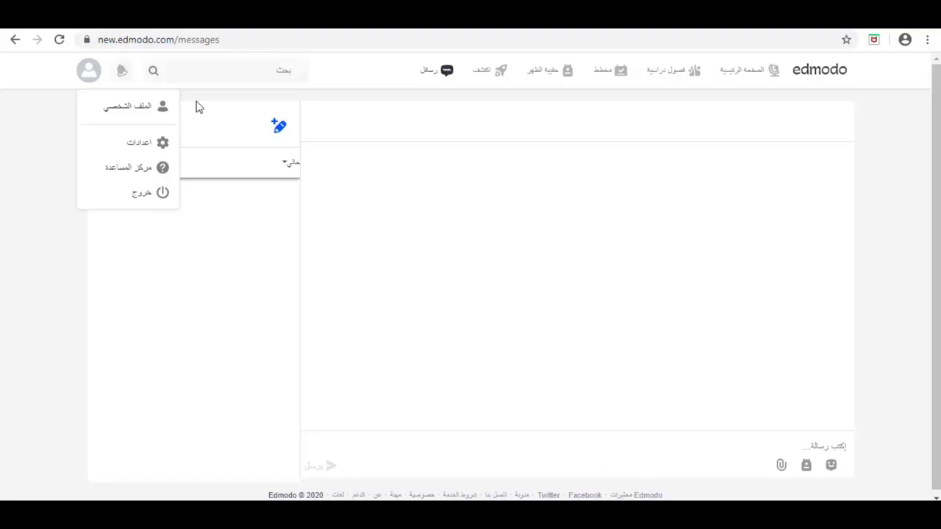
click(116, 189)
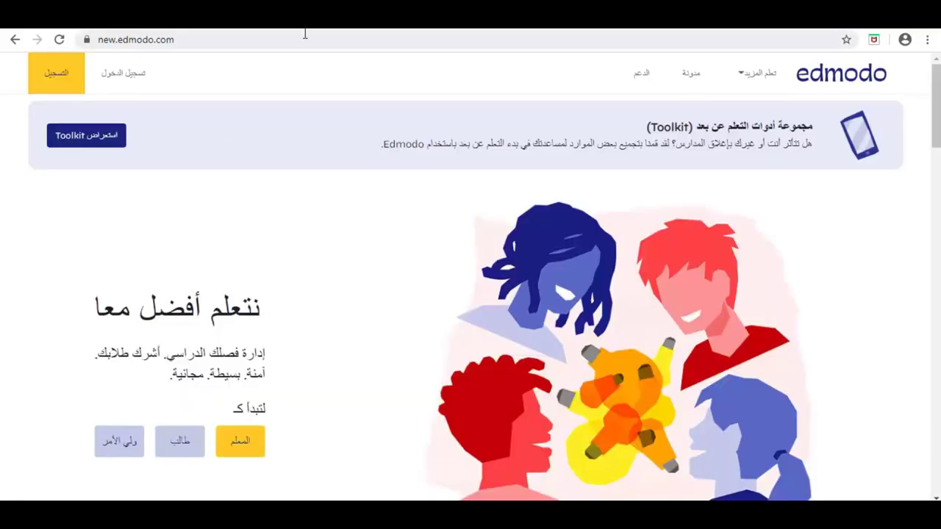
click(191, 40)
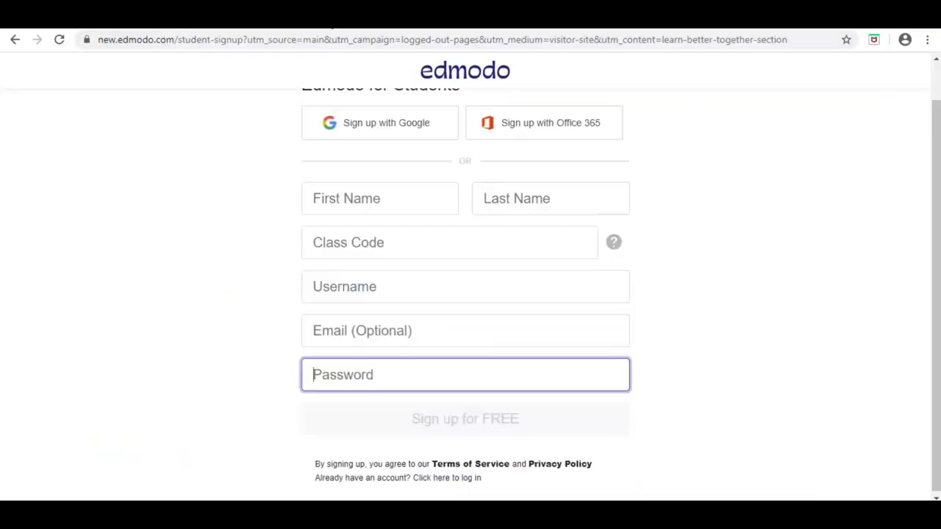